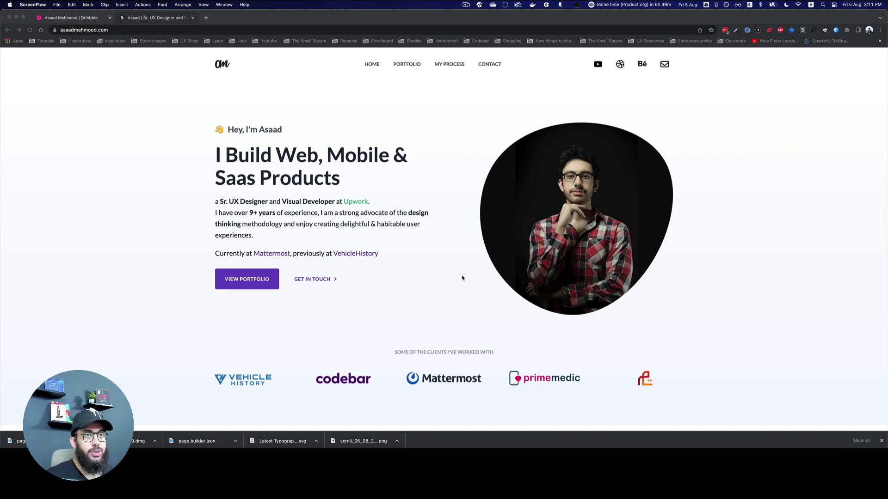
Step: Open Figure it Out in a new tab and delete the fourth, purple time-zone clock
{"action": "left_click", "coordinate": [392, 271]}
{"action": "key", "text": "super+t"}
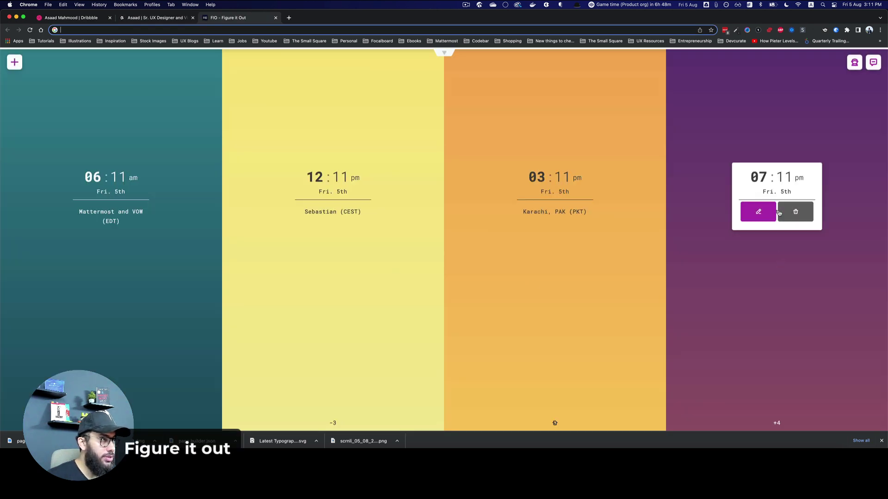
{"action": "left_click", "coordinate": [795, 212]}
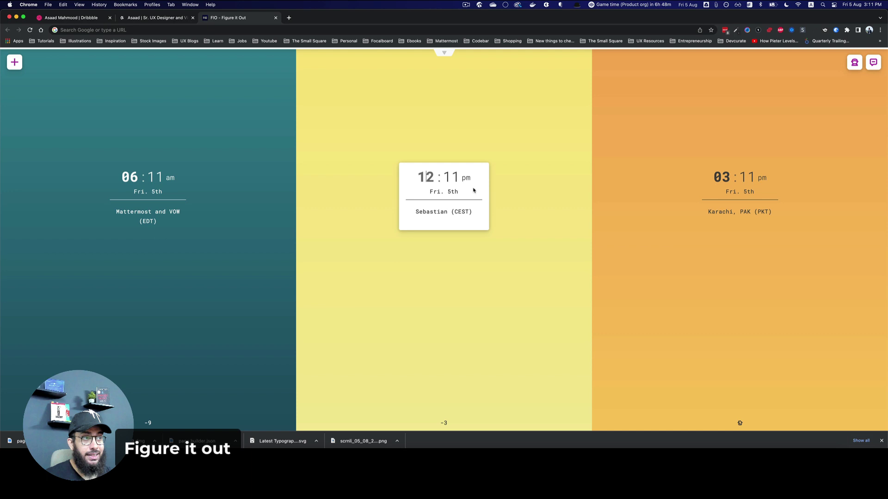
Step: Shift all clocks forward twelve hours, then reset them to the current time
{"action": "scroll", "coordinate": [473, 190], "scroll_direction": "down", "scroll_amount": 10}
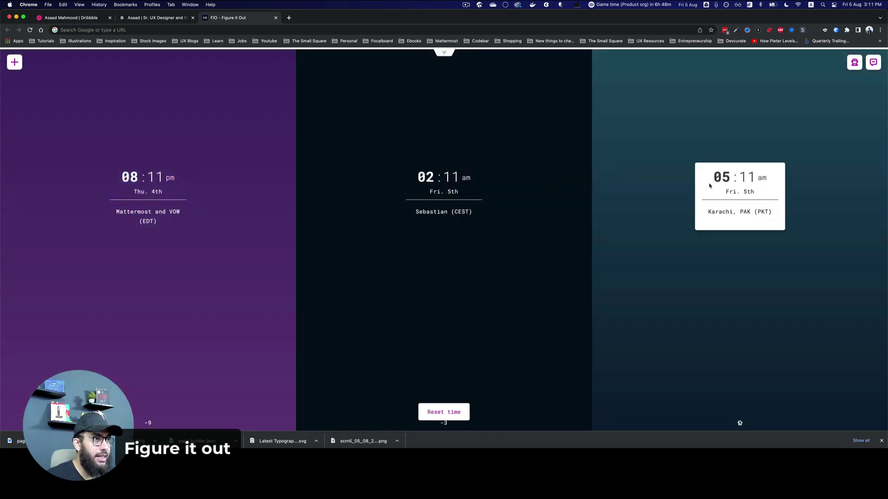
{"action": "left_click", "coordinate": [464, 178]}
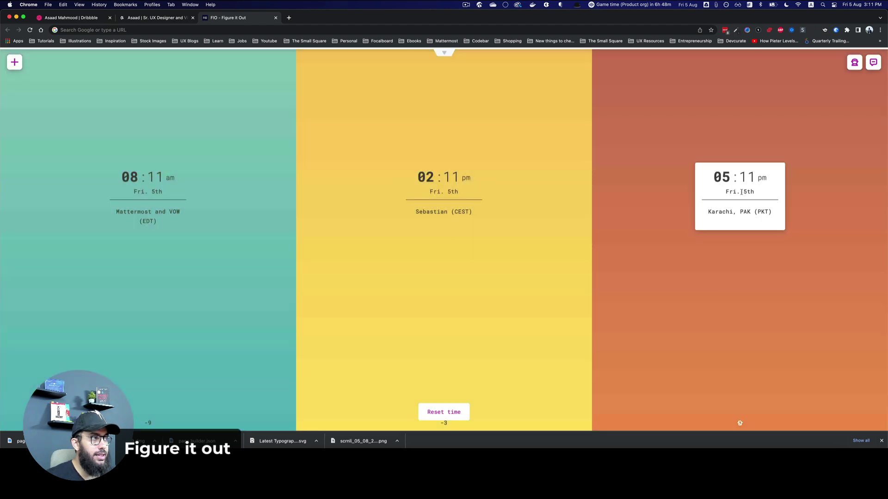
{"action": "left_click", "coordinate": [447, 414]}
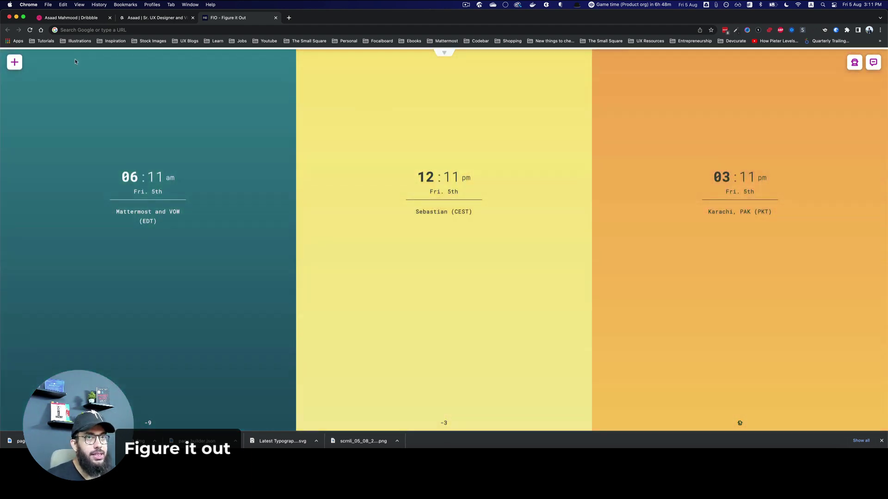
Step: Add Tokyo, JPN as a new location on the time-zone board
{"action": "left_click", "coordinate": [15, 63]}
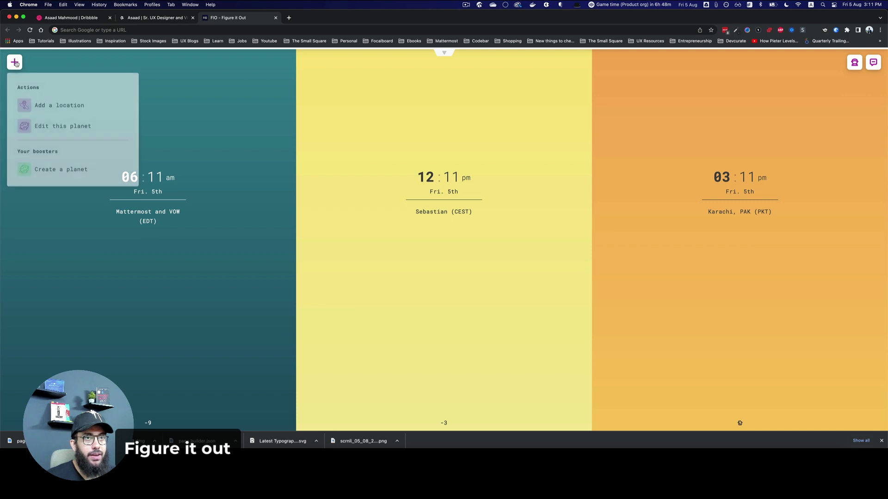
{"action": "left_click", "coordinate": [54, 107]}
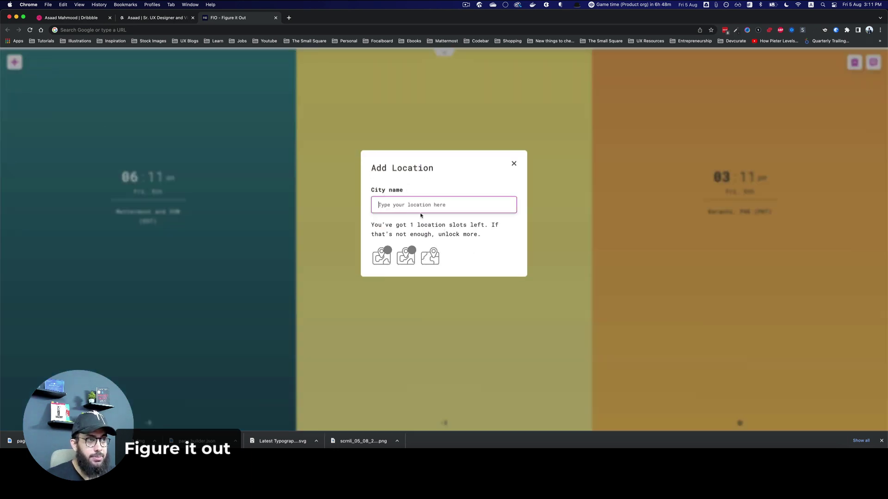
{"action": "type", "text": "to"}
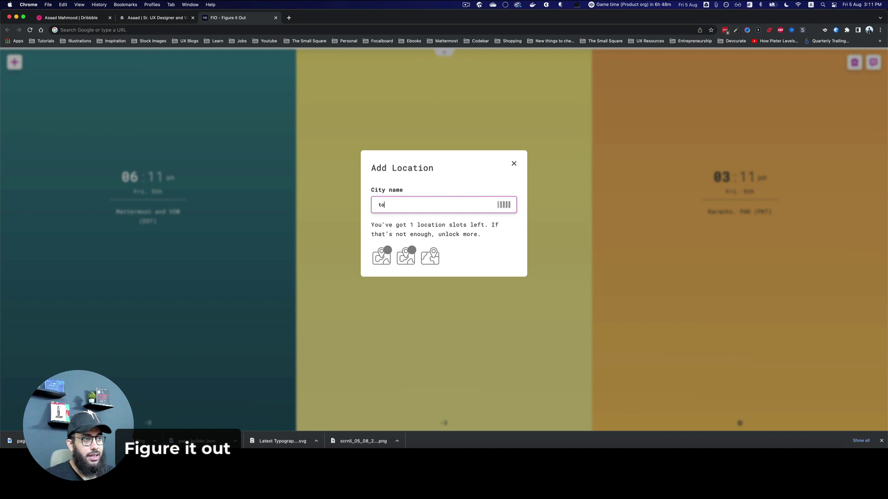
{"action": "type", "text": "kyo ja"}
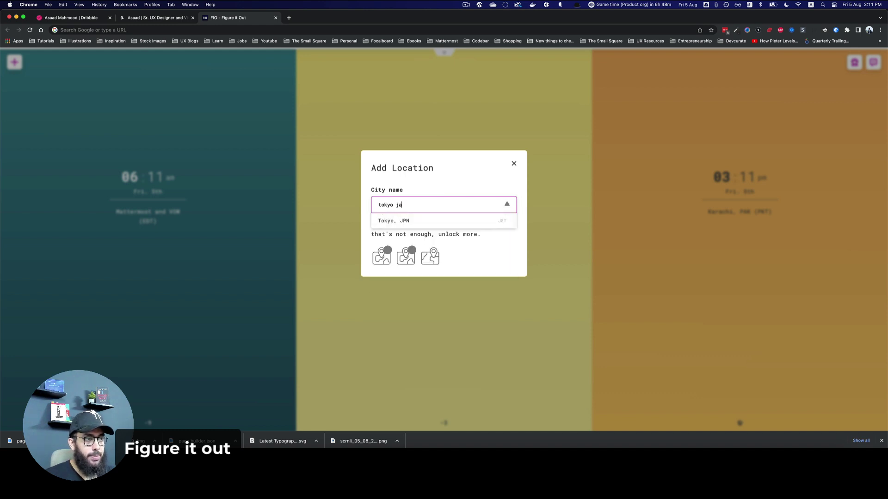
{"action": "left_click", "coordinate": [447, 221]}
{"action": "left_click", "coordinate": [447, 203]}
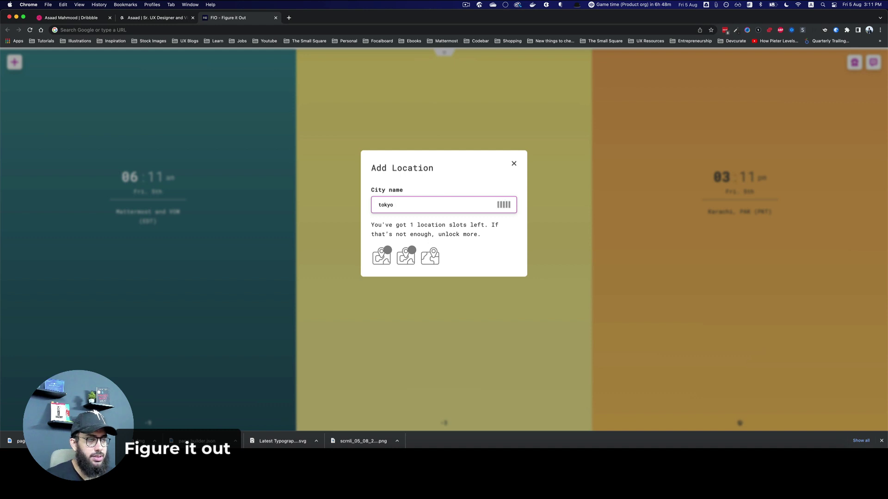
{"action": "left_click", "coordinate": [430, 221]}
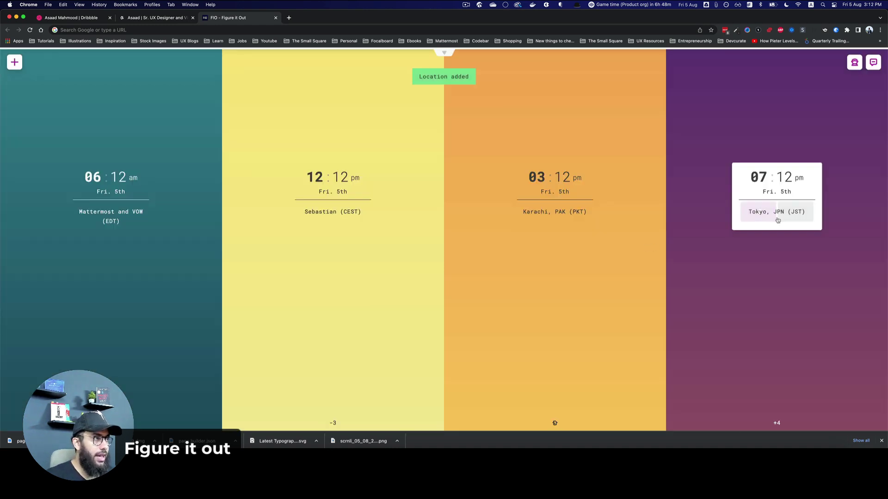
Step: Rename the Tokyo clock with a contact person's name
{"action": "left_click", "coordinate": [768, 214]}
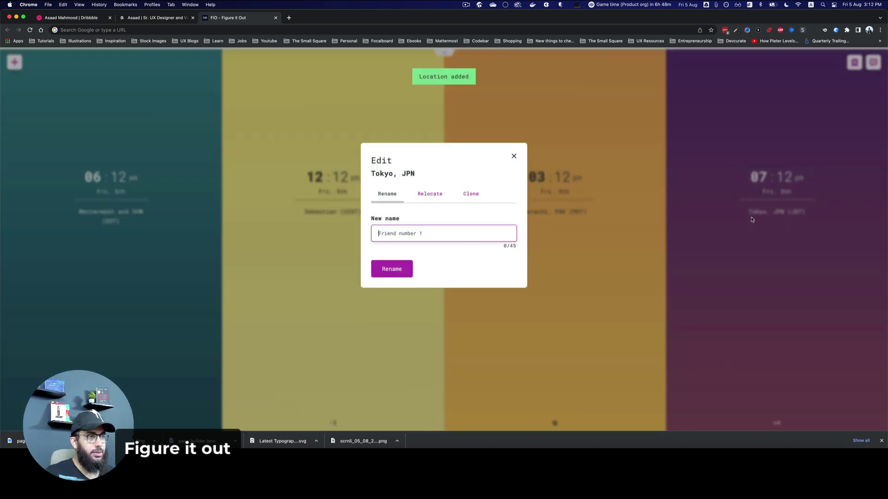
{"action": "type", "text": "Hashimoto"}
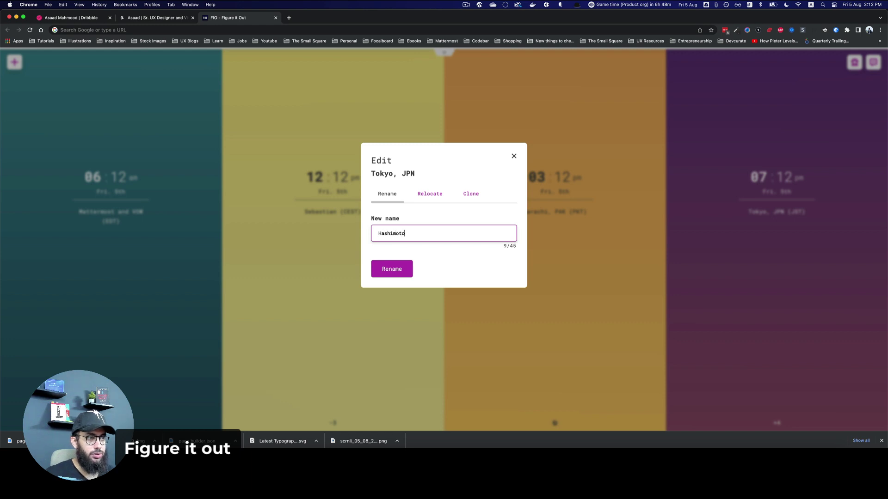
{"action": "key", "text": "Return"}
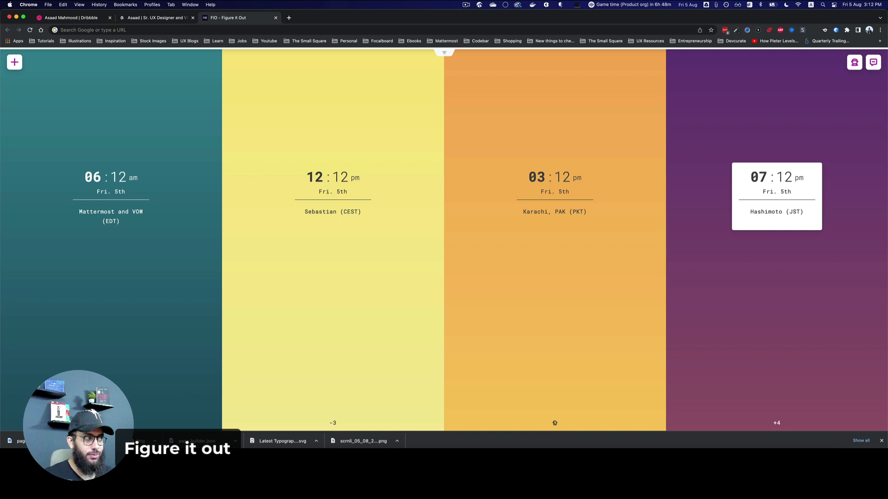
Step: Set the JST clock's hour to 12, reset to current time, and delete the Tokyo column
{"action": "double_click", "coordinate": [757, 177]}
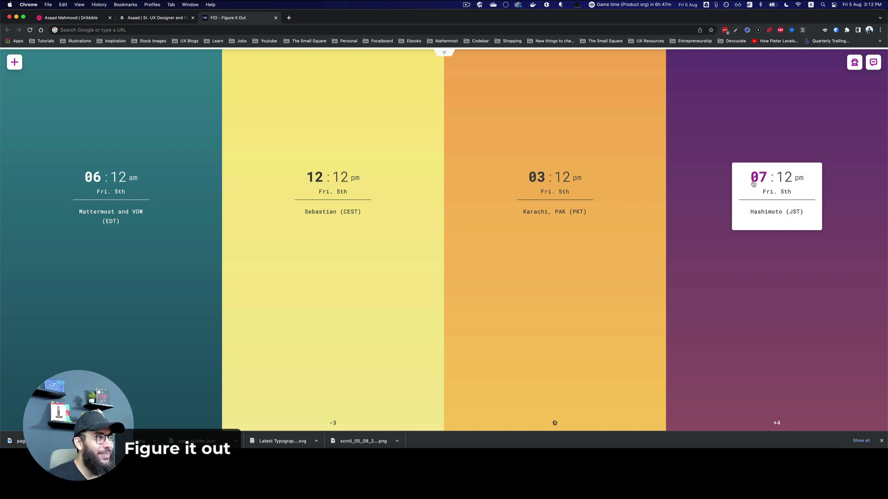
{"action": "type", "text": "12"}
{"action": "left_click", "coordinate": [759, 268]}
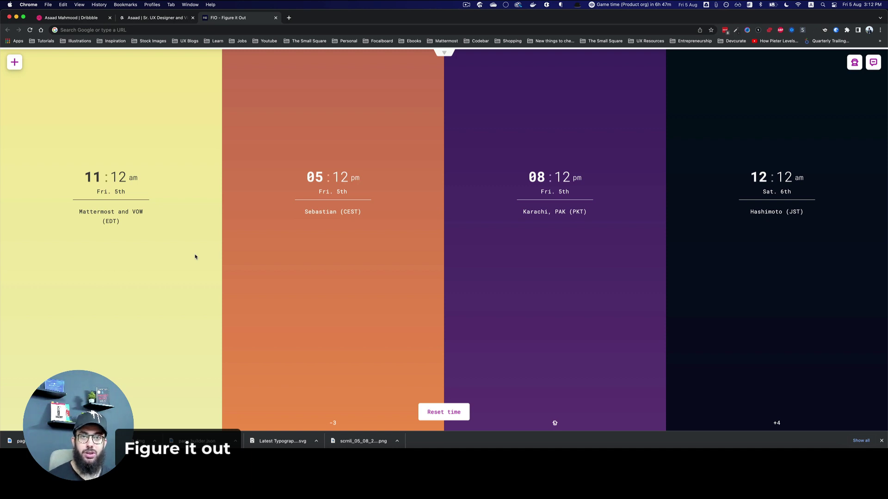
{"action": "left_click", "coordinate": [440, 416]}
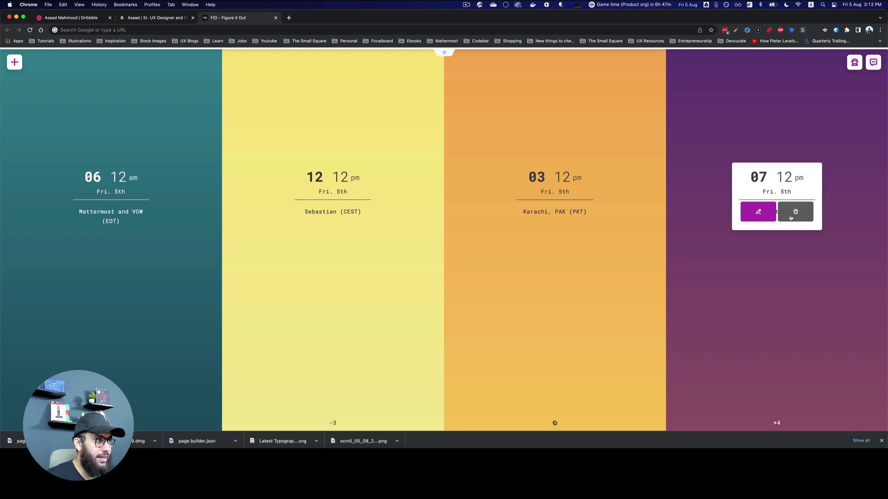
{"action": "left_click", "coordinate": [795, 213]}
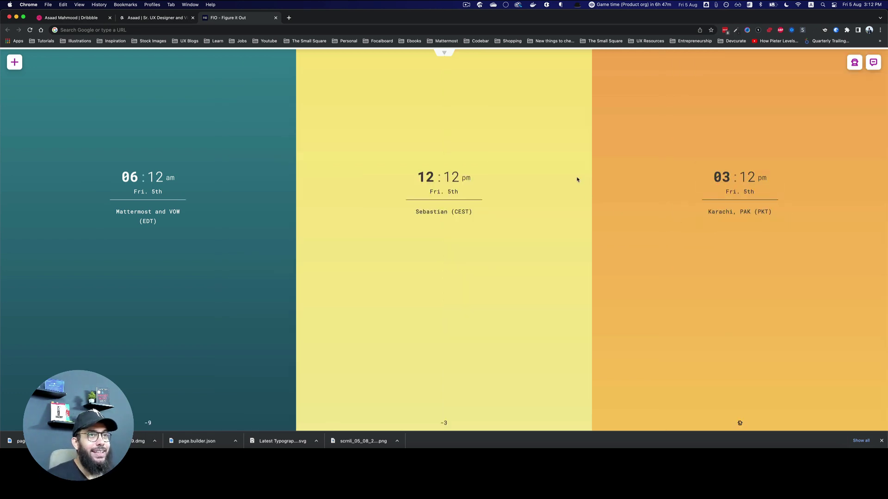
Step: On the portfolio page, enable WhatFont and inspect the headline: Lato 700, 58px
{"action": "key", "text": "ctrl+shift+Tab"}
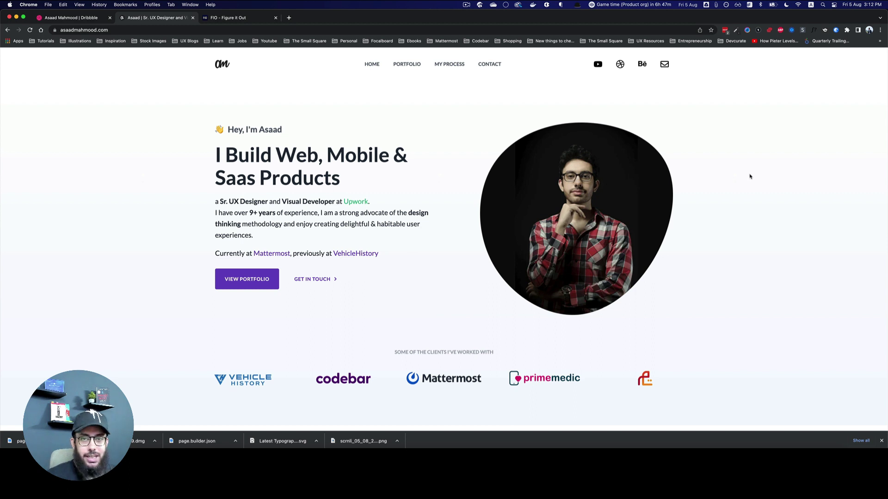
{"action": "scroll", "coordinate": [751, 176], "scroll_direction": "down", "scroll_amount": 1}
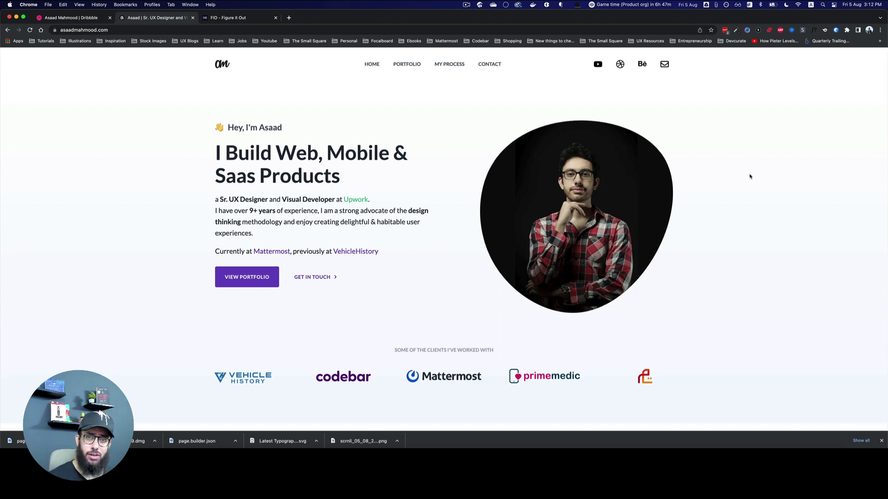
{"action": "left_click", "coordinate": [816, 31]}
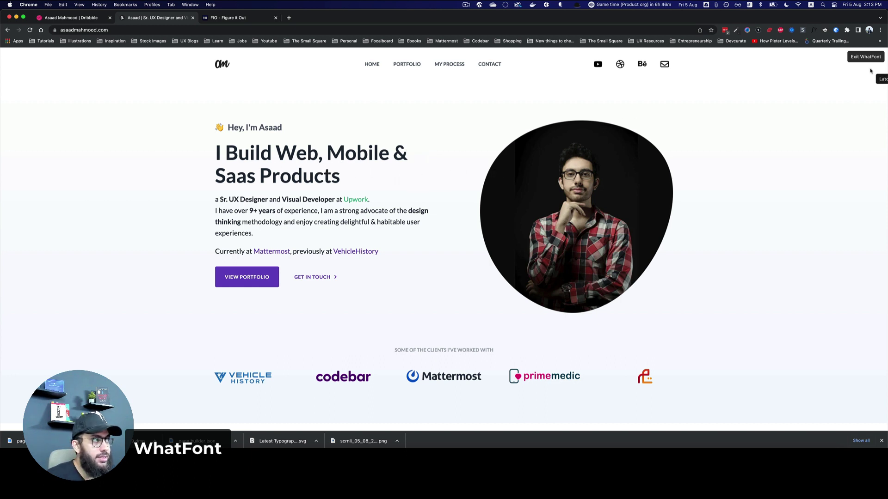
{"action": "left_click", "coordinate": [289, 157]}
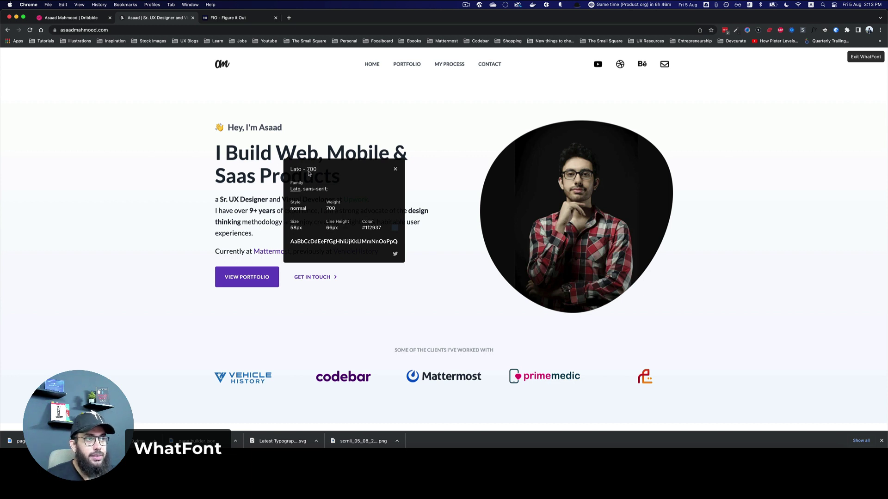
{"action": "left_click", "coordinate": [394, 170]}
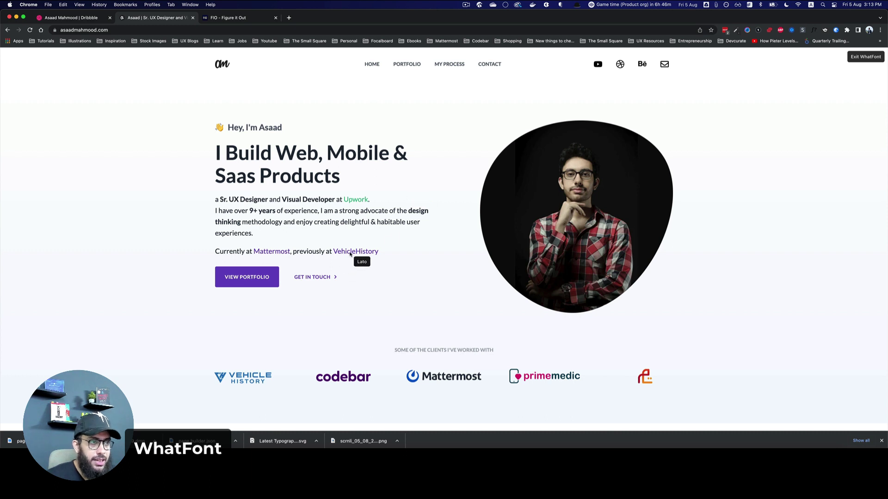
Step: Inspect the current-work line (Lato 400, 20px) and the bold '9+ years' text
{"action": "left_click", "coordinate": [265, 223]}
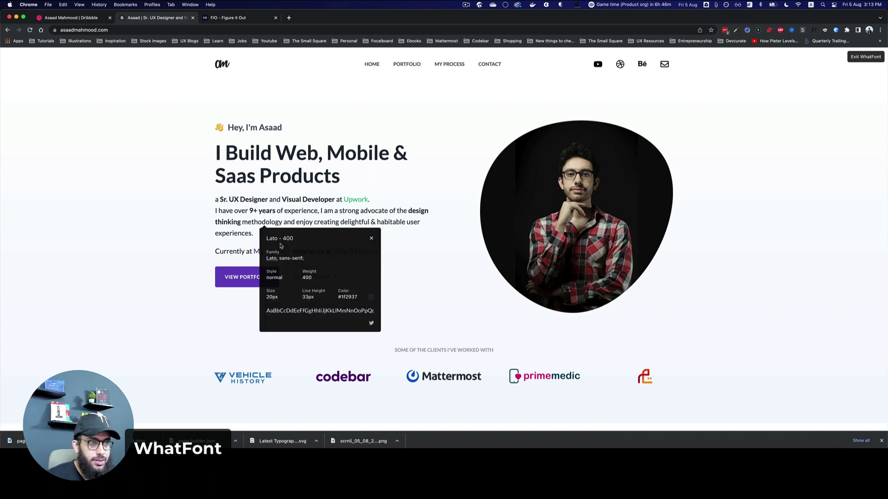
{"action": "left_click", "coordinate": [372, 239]}
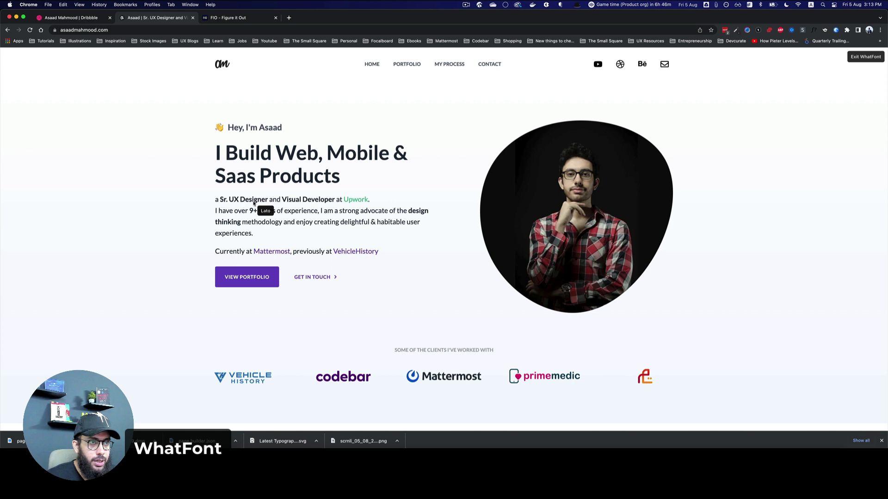
{"action": "left_click", "coordinate": [255, 211]}
{"action": "left_click", "coordinate": [360, 215]}
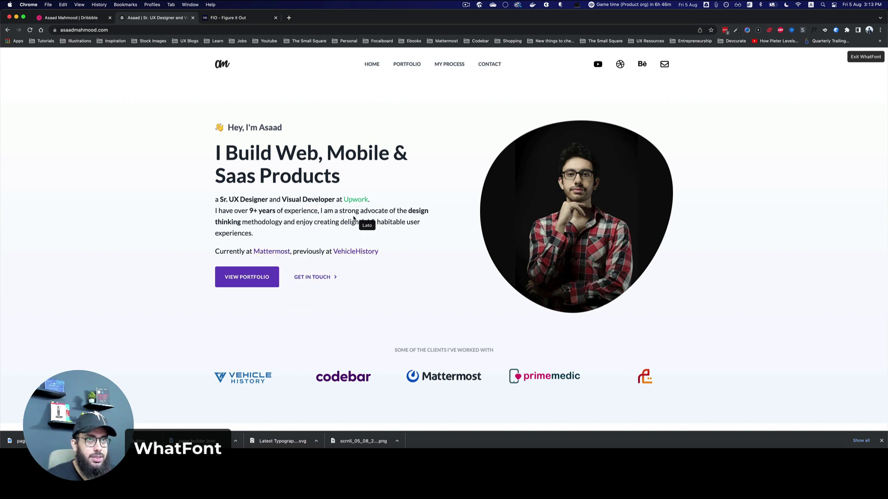
Step: Enable WhatFont on Dribbble and inspect the team badge, Visual Developer heading and shot text fonts
{"action": "left_click", "coordinate": [67, 20]}
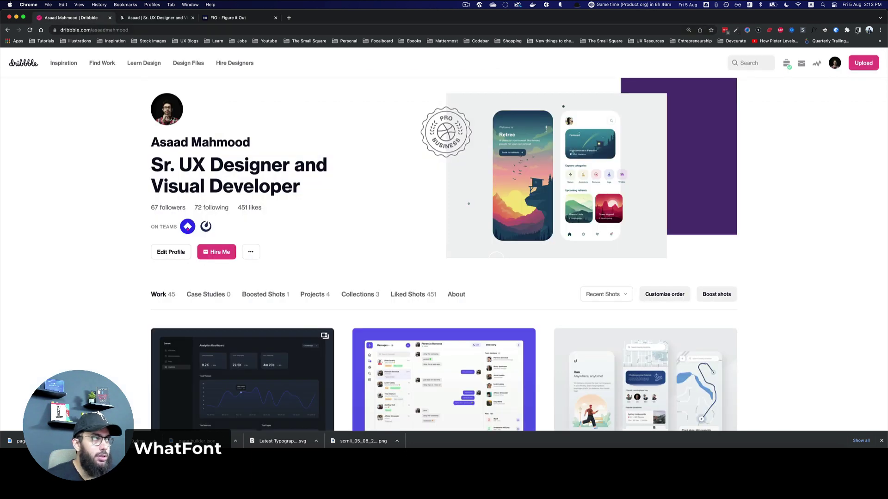
{"action": "left_click", "coordinate": [814, 31]}
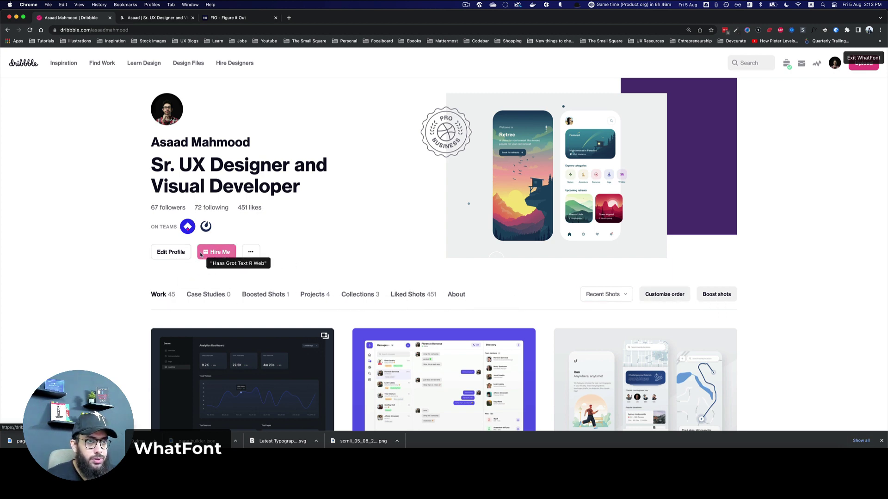
{"action": "left_click", "coordinate": [168, 229]}
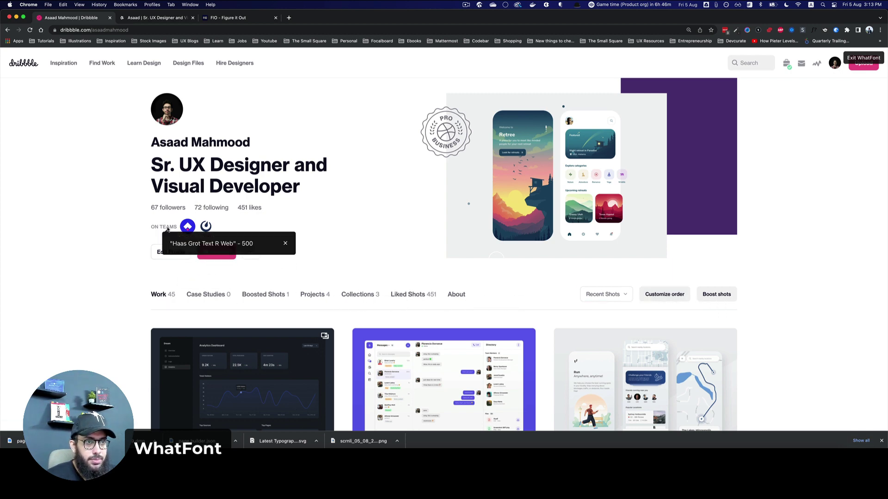
{"action": "left_click", "coordinate": [287, 237]}
{"action": "left_click", "coordinate": [260, 189]}
{"action": "left_click", "coordinate": [379, 204]}
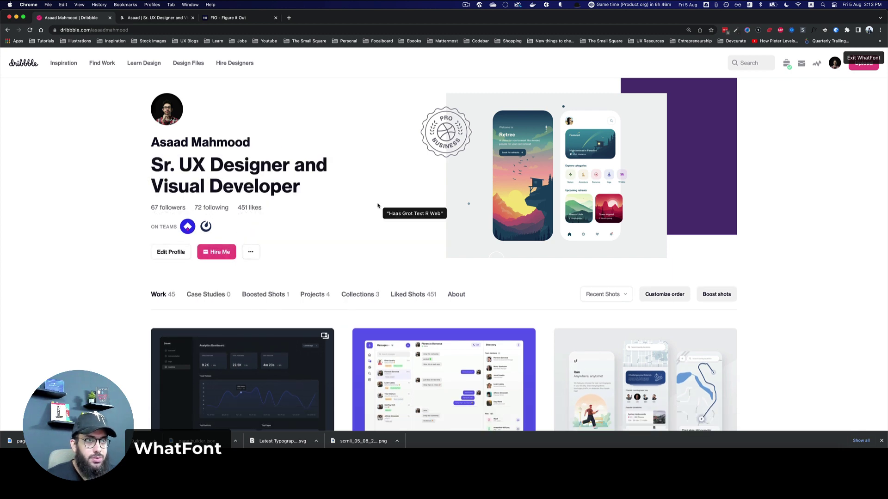
{"action": "scroll", "coordinate": [306, 278], "scroll_direction": "down", "scroll_amount": 5}
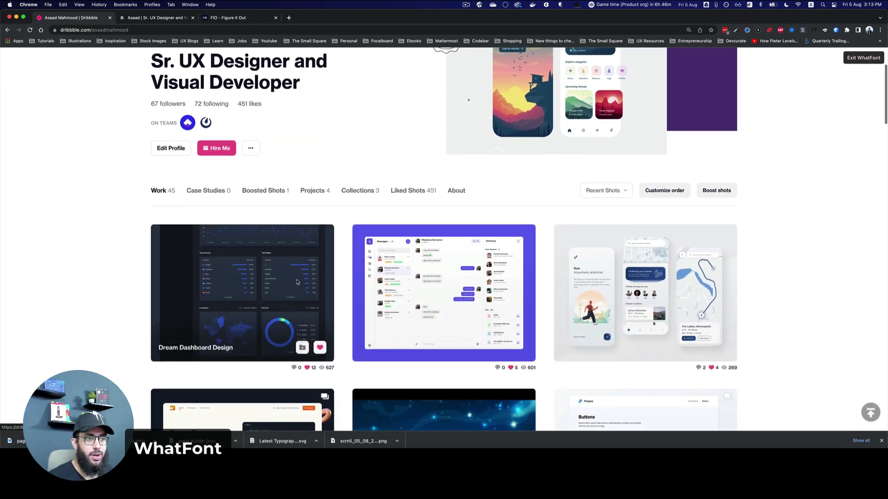
{"action": "left_click", "coordinate": [328, 369]}
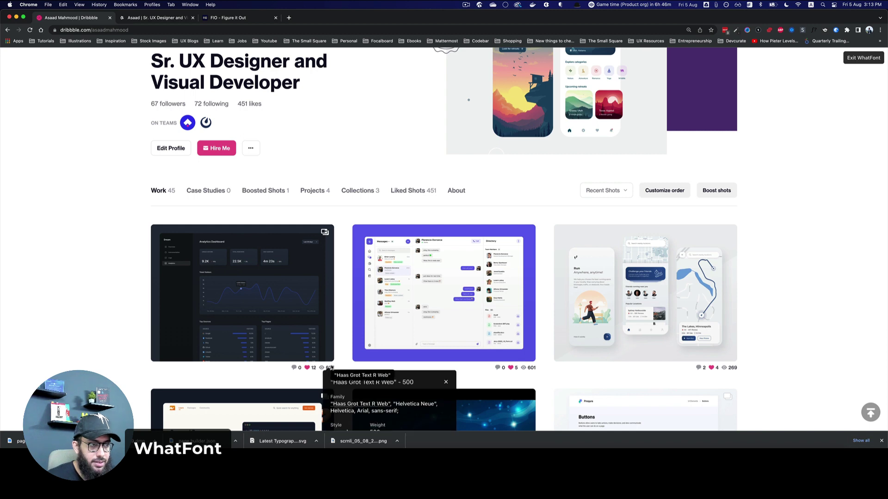
{"action": "left_click", "coordinate": [447, 382]}
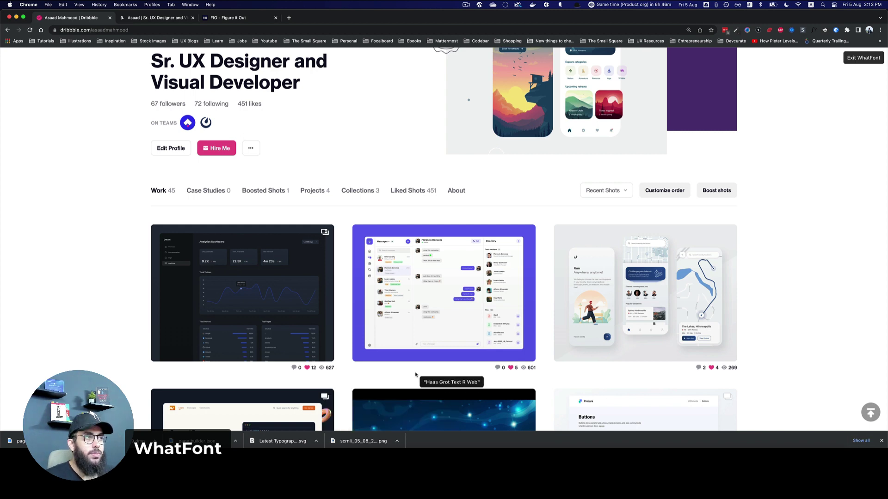
Step: Inspect the font details of Dribbble's top navigation text
{"action": "left_click", "coordinate": [169, 21]}
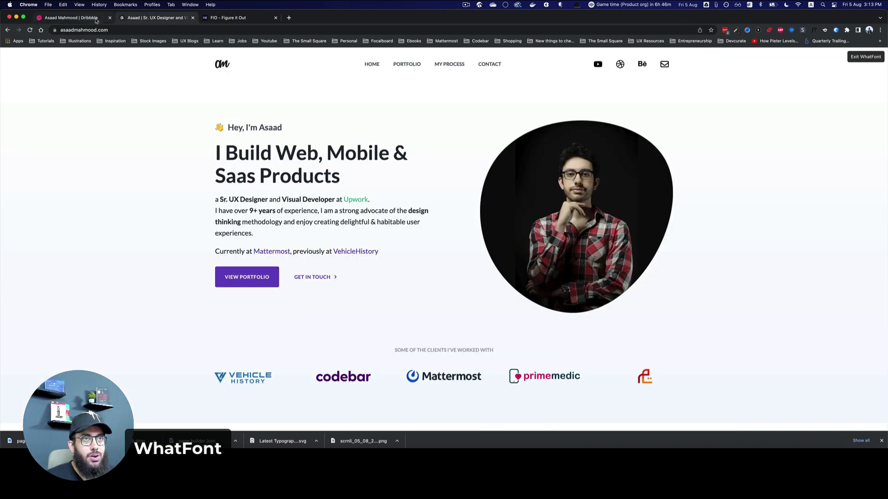
{"action": "left_click", "coordinate": [96, 19]}
{"action": "scroll", "coordinate": [601, 104], "scroll_direction": "up", "scroll_amount": 3}
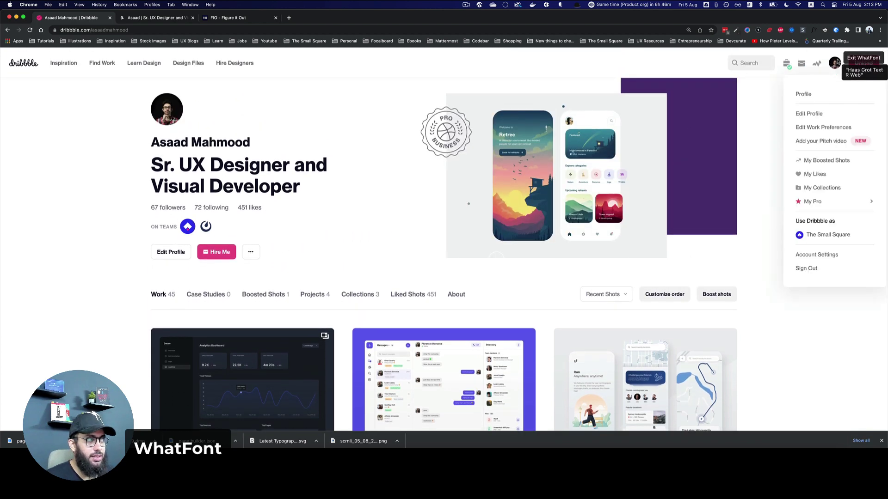
{"action": "mouse_move", "coordinate": [817, 64]}
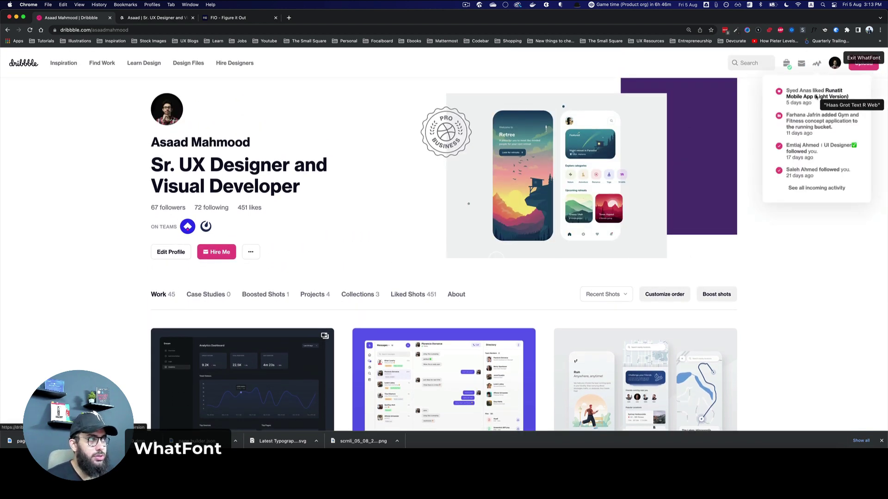
{"action": "left_click", "coordinate": [819, 71]}
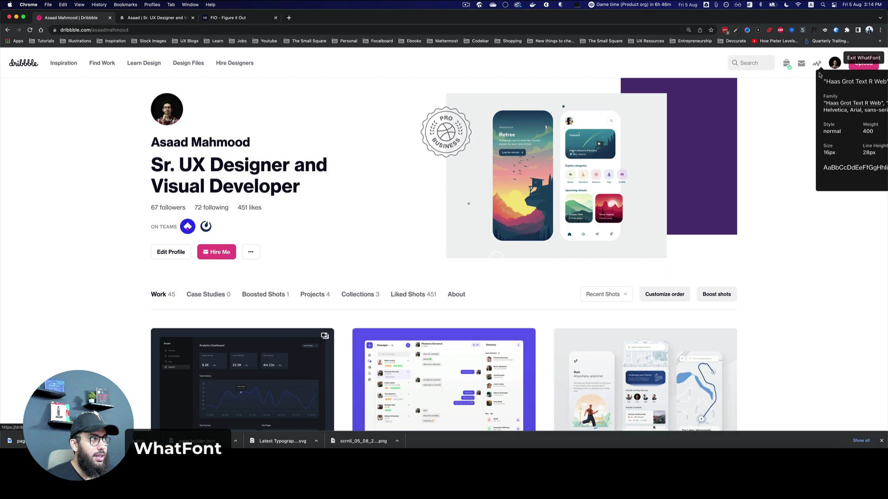
Step: Exit WhatFont on both the Dribbble and portfolio tabs
{"action": "left_click", "coordinate": [854, 58]}
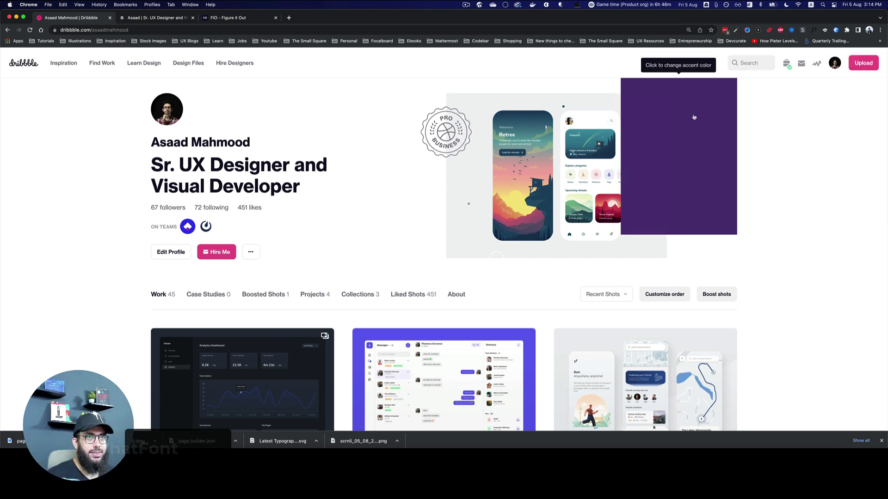
{"action": "key", "text": "ctrl+Tab"}
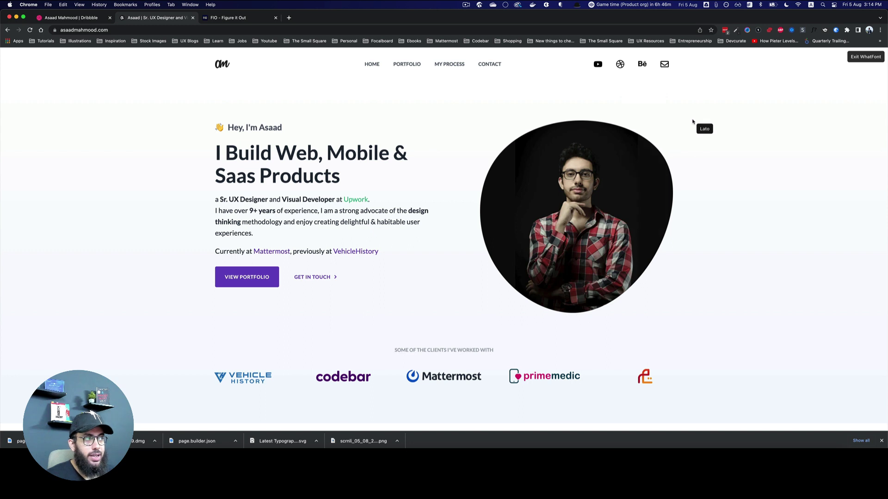
{"action": "left_click", "coordinate": [856, 58]}
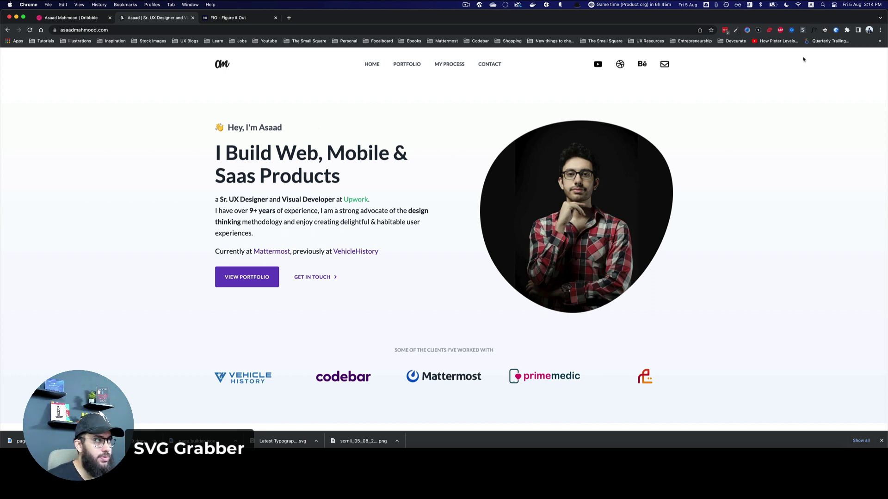
Step: Grab every SVG from the portfolio site with SVG Grabber
{"action": "left_click", "coordinate": [802, 31]}
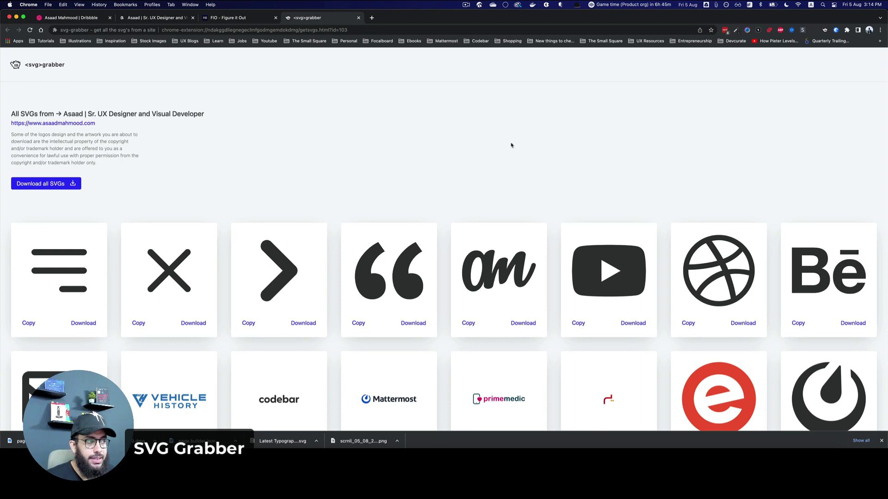
{"action": "scroll", "coordinate": [512, 145], "scroll_direction": "down", "scroll_amount": 3}
{"action": "scroll", "coordinate": [511, 145], "scroll_direction": "up", "scroll_amount": 2}
{"action": "scroll", "coordinate": [511, 145], "scroll_direction": "up", "scroll_amount": 1}
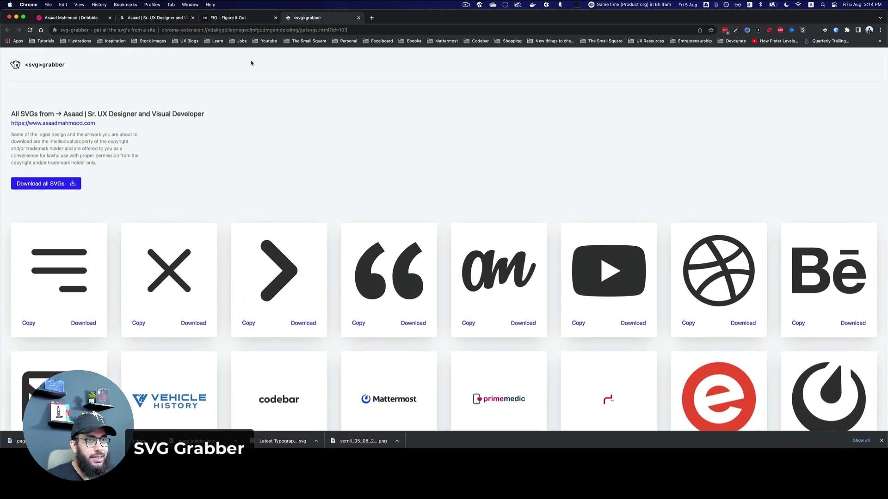
Step: Close the FIO - Figure it Out tab and return to the grabbed SVG list
{"action": "left_click", "coordinate": [177, 19]}
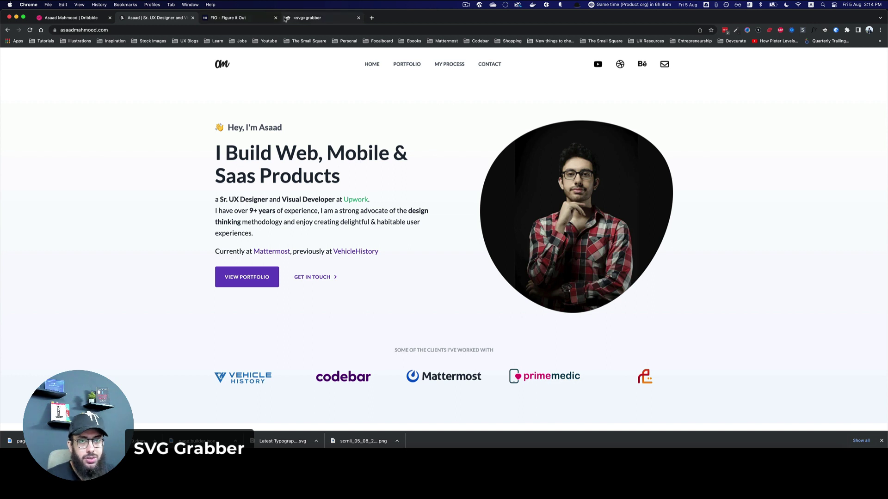
{"action": "left_click", "coordinate": [275, 17]}
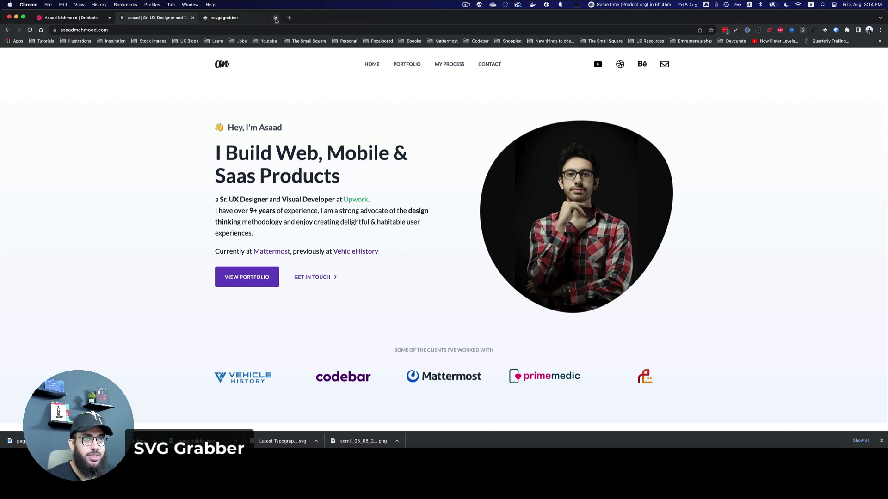
{"action": "left_click", "coordinate": [248, 20]}
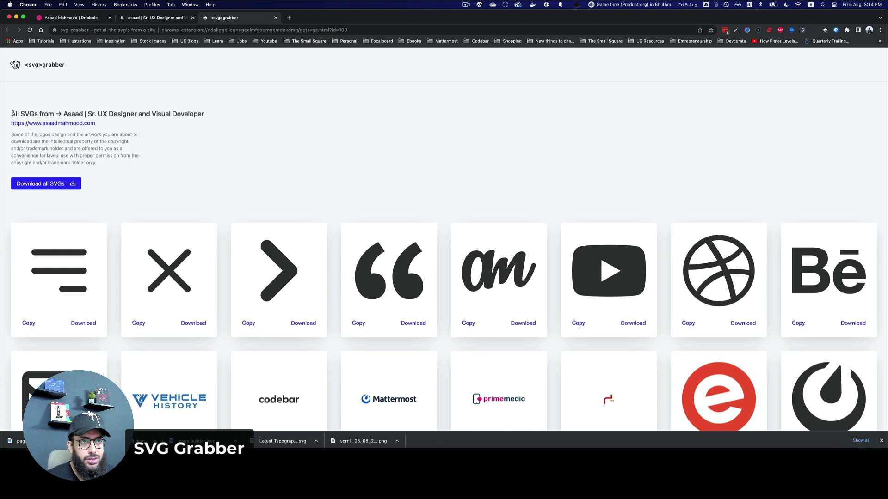
{"action": "left_click_drag", "start_coordinate": [11, 113], "coordinate": [64, 114]}
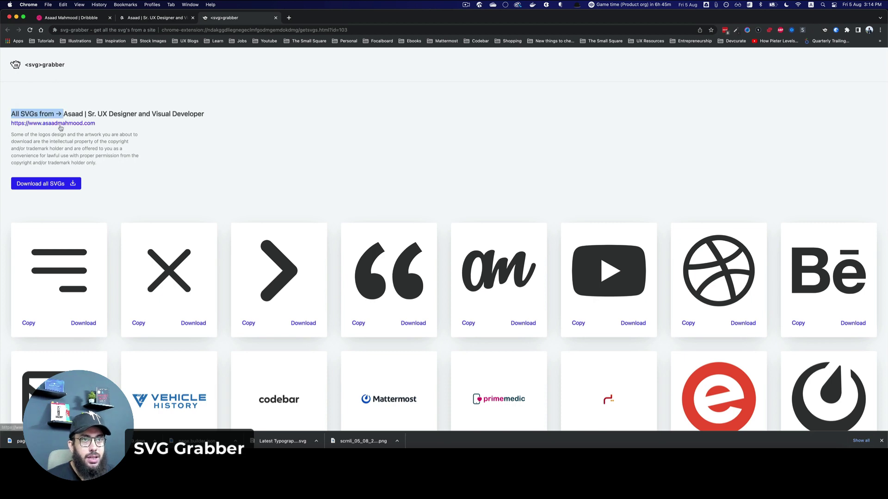
{"action": "scroll", "coordinate": [162, 129], "scroll_direction": "down", "scroll_amount": 5}
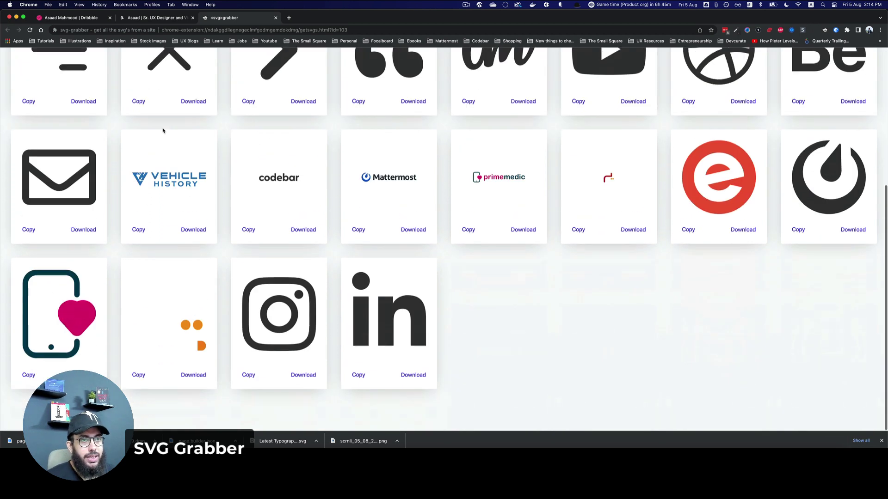
{"action": "scroll", "coordinate": [111, 129], "scroll_direction": "up", "scroll_amount": 5}
{"action": "left_click", "coordinate": [309, 130]}
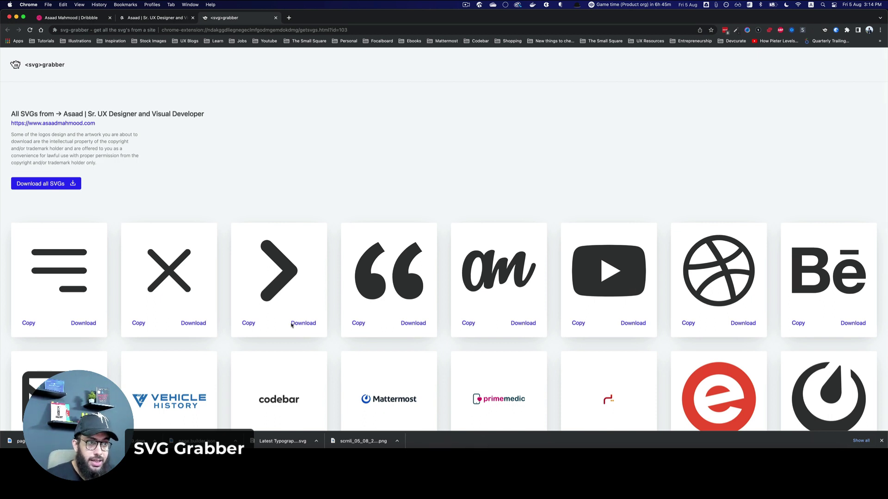
Step: Copy the quote-mark SVG and paste it onto a cleared Figma canvas, selecting frame and shape
{"action": "left_click", "coordinate": [359, 324]}
{"action": "key", "text": "super+Tab"}
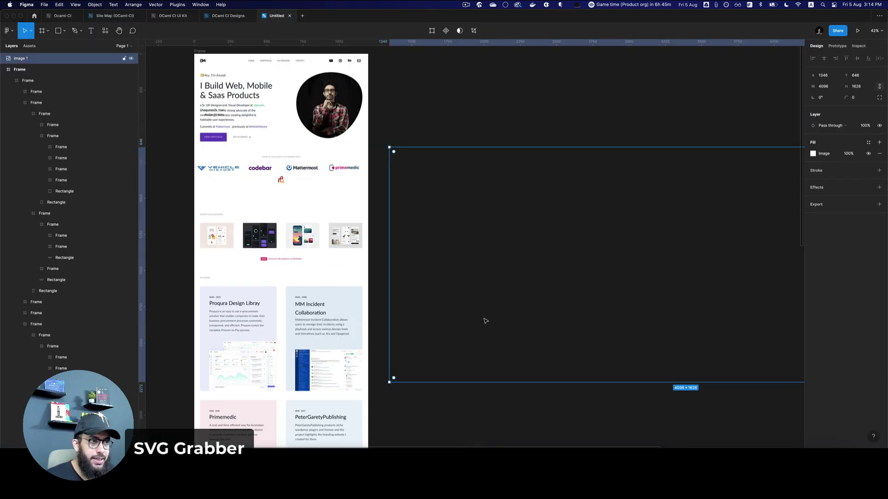
{"action": "key", "text": "super+a"}
{"action": "key", "text": "Delete"}
{"action": "key", "text": "super+v"}
{"action": "key", "text": "shift+2"}
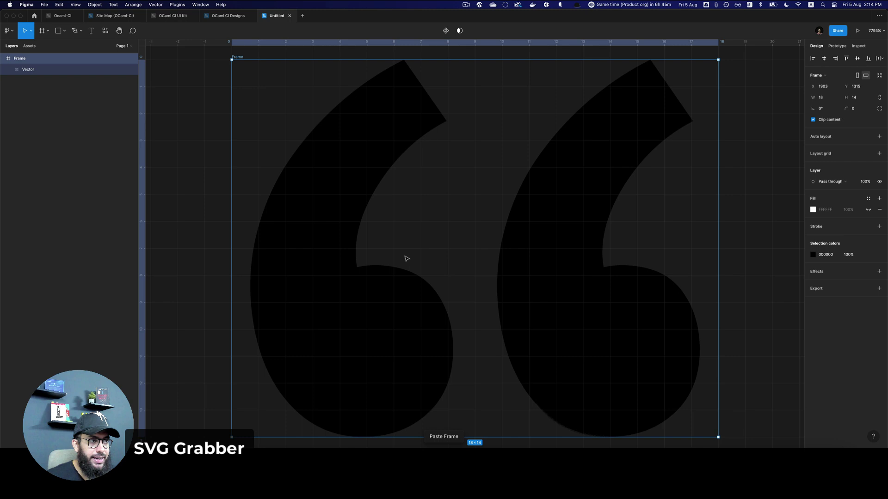
{"action": "key", "text": "minus"}
{"action": "left_click", "coordinate": [387, 276]}
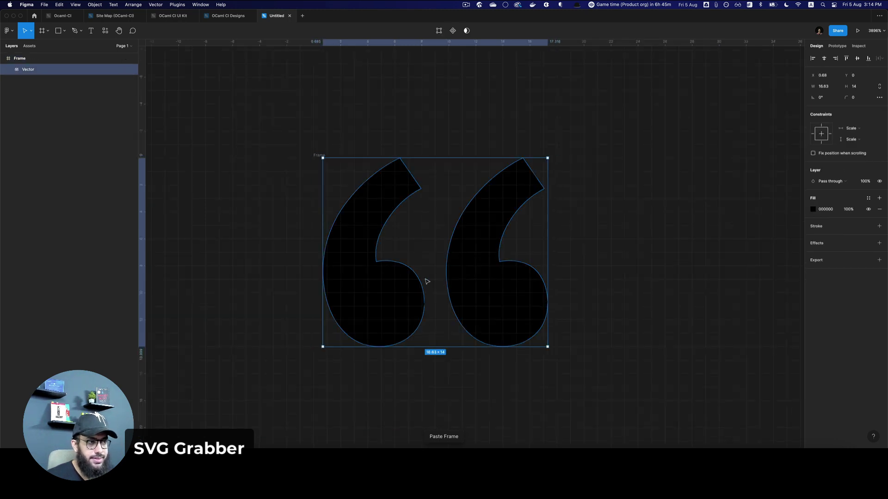
{"action": "left_click", "coordinate": [598, 278]}
{"action": "left_click_drag", "start_coordinate": [312, 146], "coordinate": [620, 355]}
Step: Change the quote's selection colour to grey 555555, then white ffffff
{"action": "left_click", "coordinate": [829, 258]}
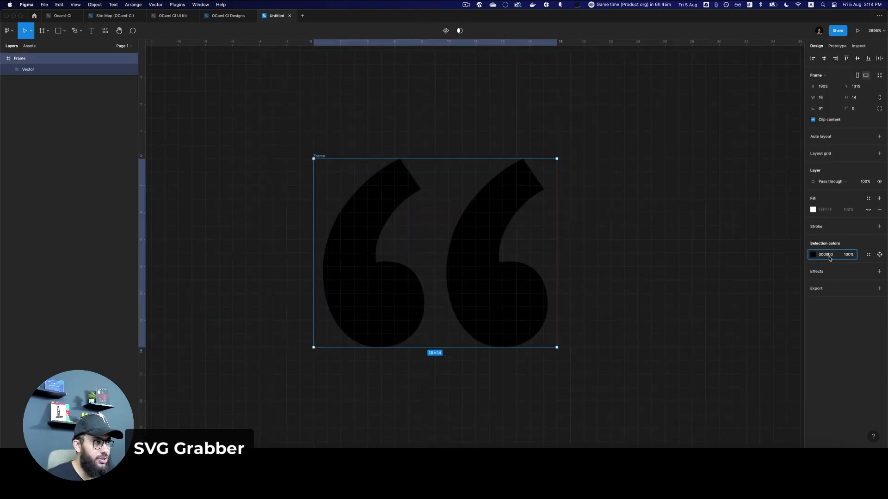
{"action": "type", "text": "555555"}
{"action": "key", "text": "Return"}
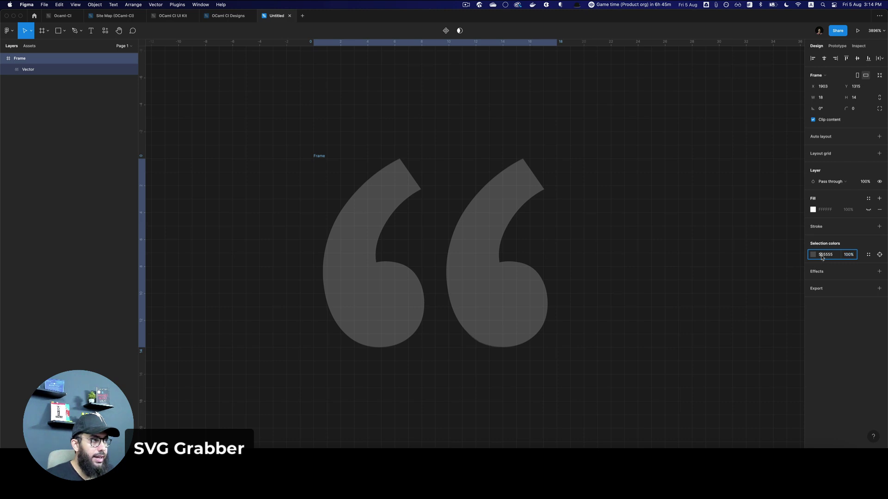
{"action": "type", "text": "00"}
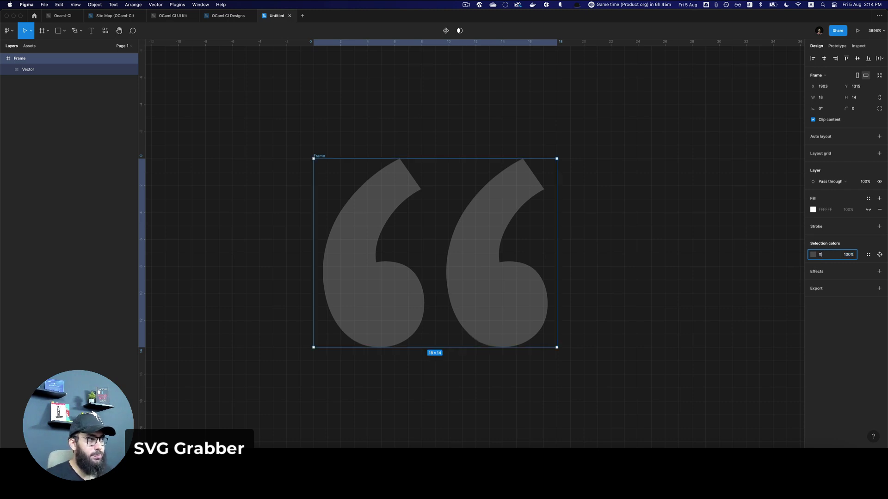
{"action": "type", "text": "ffff"}
{"action": "key", "text": "Return"}
{"action": "left_click", "coordinate": [620, 224]}
{"action": "key", "text": "super+Tab"}
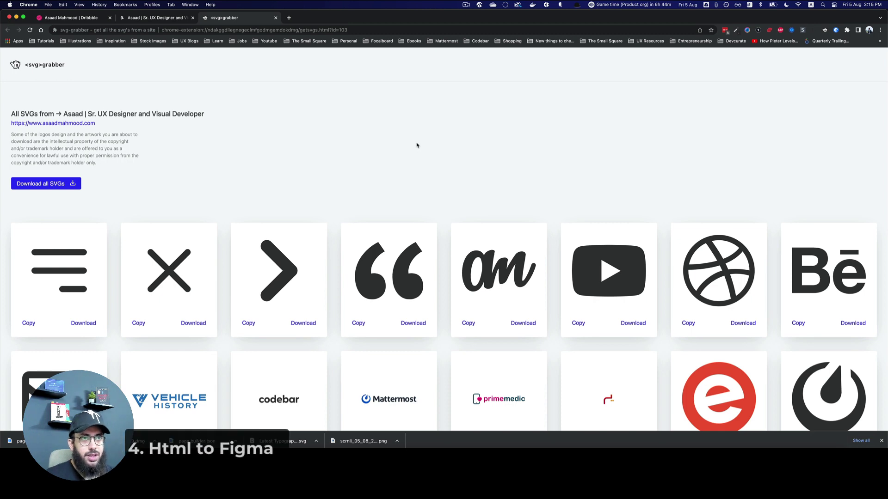
Step: Close the SVG list and capture the portfolio page with HTML to Figma, downloading figma.json
{"action": "key", "text": "super+w"}
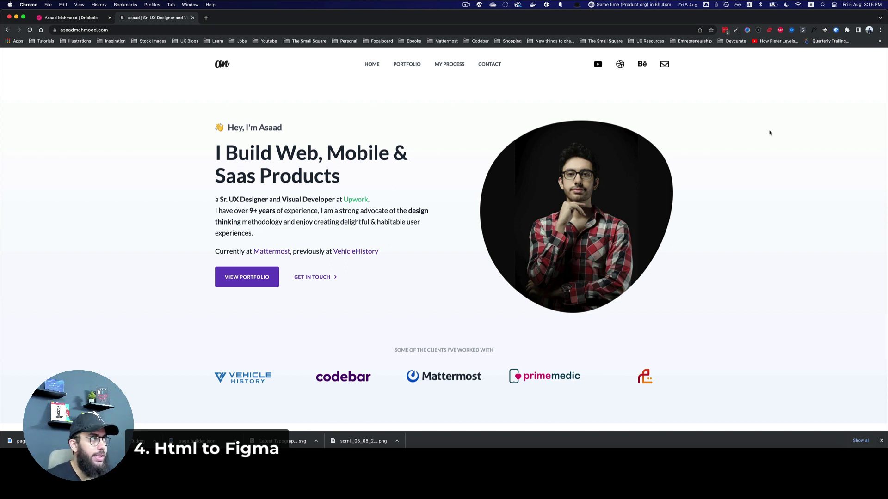
{"action": "left_click", "coordinate": [846, 30]}
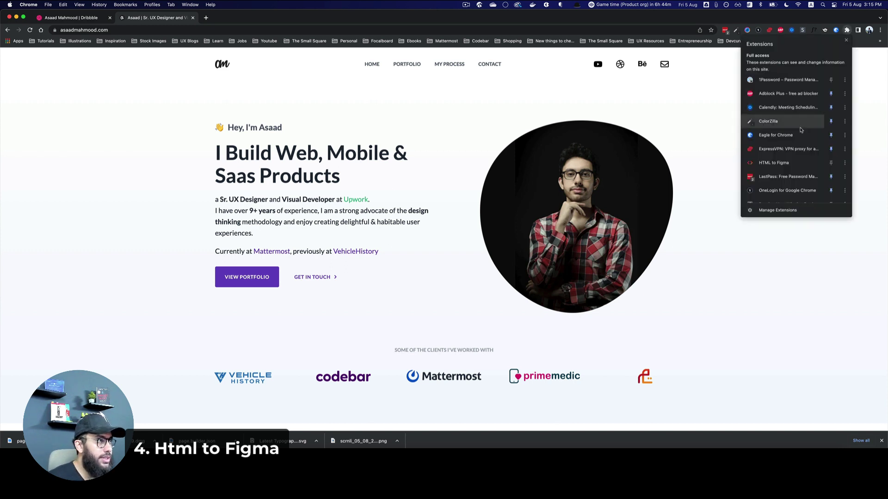
{"action": "left_click", "coordinate": [764, 164]}
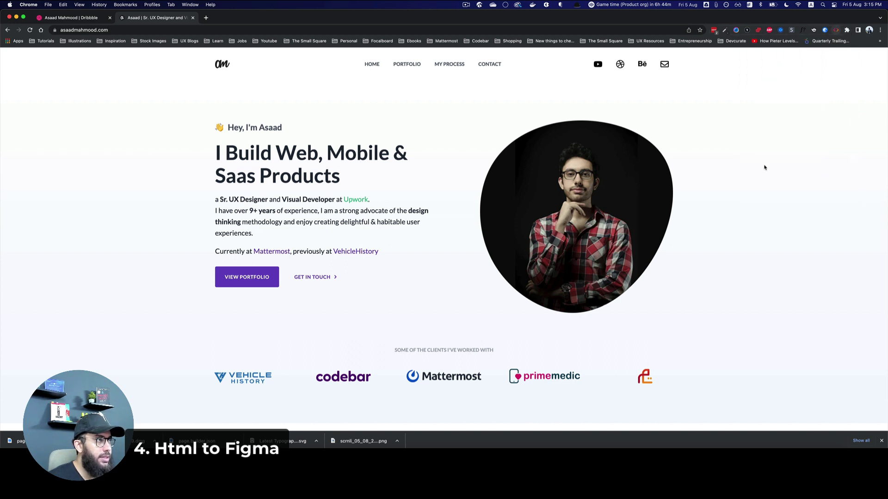
{"action": "left_click", "coordinate": [762, 80]}
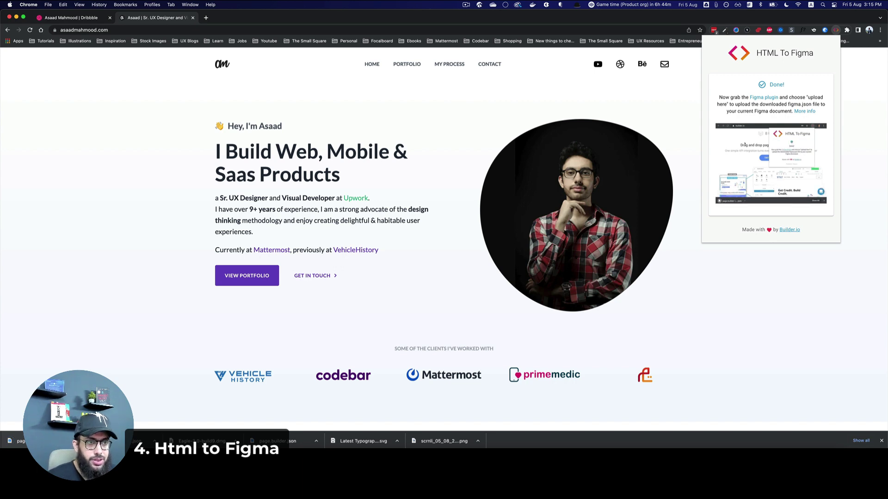
Step: Delete the quote marks frame in Figma and run the Figma to HTML, CSS, React & more plugin
{"action": "key", "text": "super+Tab"}
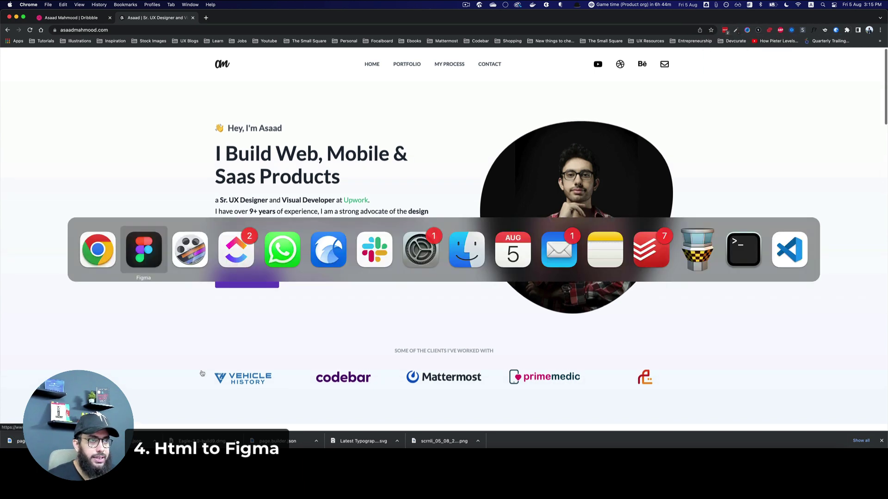
{"action": "key", "text": "super+a"}
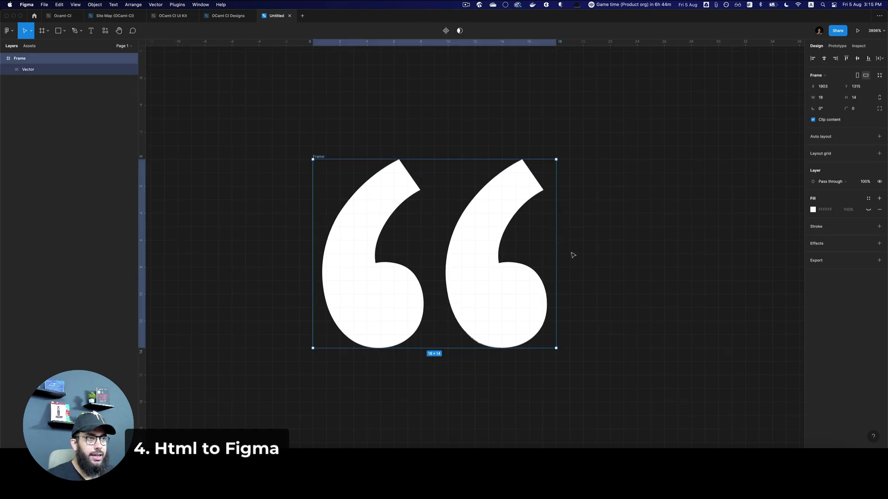
{"action": "key", "text": "Delete"}
{"action": "key", "text": "super+slash"}
{"action": "key", "text": "Return"}
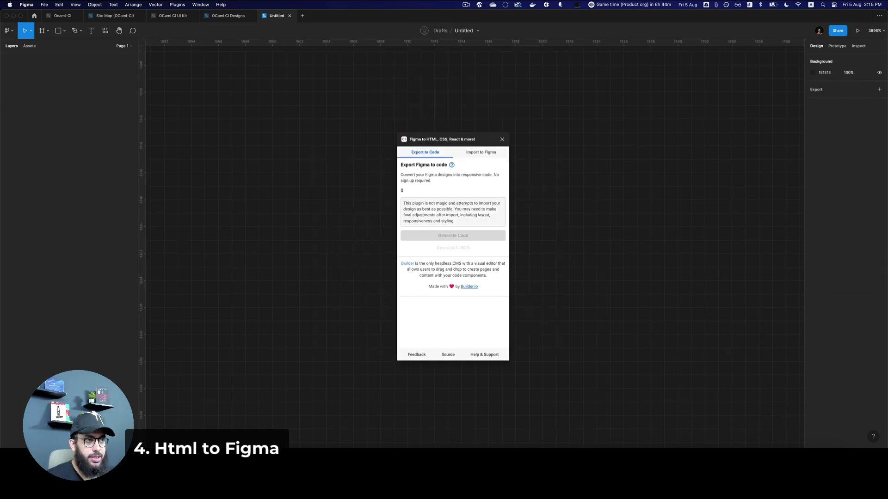
Step: Import the website from page.builder (2).json via the plugin's Import to Figma option
{"action": "left_click", "coordinate": [484, 156]}
{"action": "left_click_drag", "start_coordinate": [402, 321], "coordinate": [430, 322]}
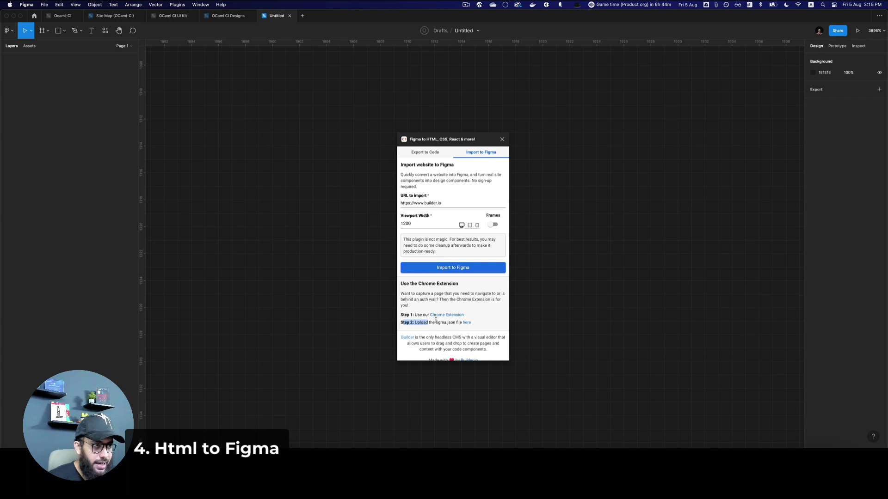
{"action": "left_click", "coordinate": [446, 323]}
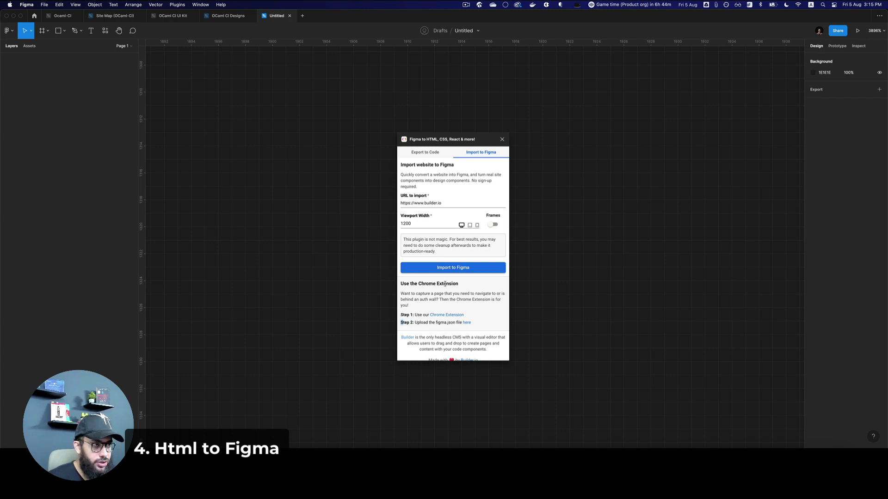
{"action": "left_click_drag", "start_coordinate": [425, 323], "coordinate": [433, 322]}
{"action": "left_click", "coordinate": [467, 322]}
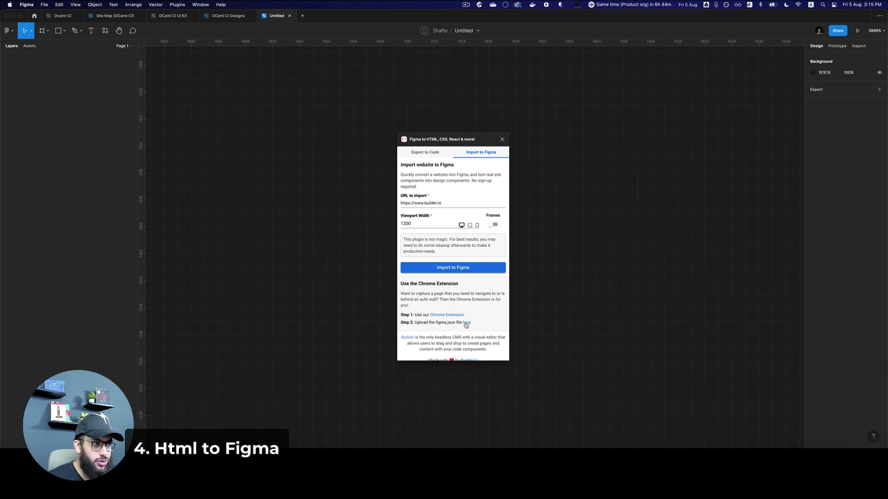
{"action": "double_click", "coordinate": [405, 204]}
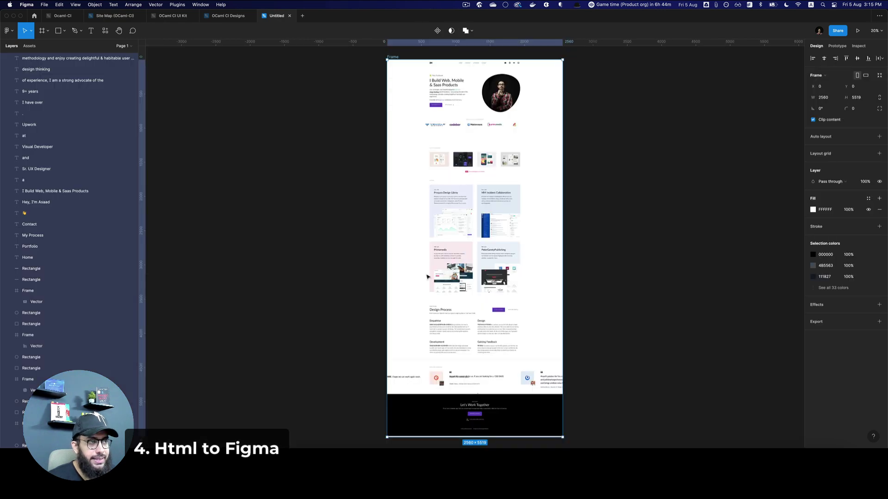
Step: Zoom into the imported hero section and check the Mattermost and primemedic logo layers
{"action": "scroll", "coordinate": [620, 226], "scroll_direction": "up", "scroll_amount": 3}
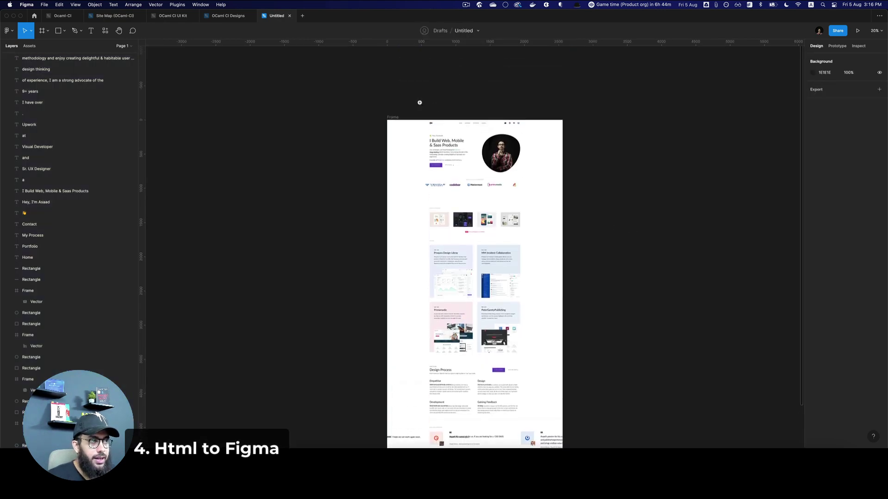
{"action": "left_click_drag", "start_coordinate": [389, 98], "coordinate": [605, 244]}
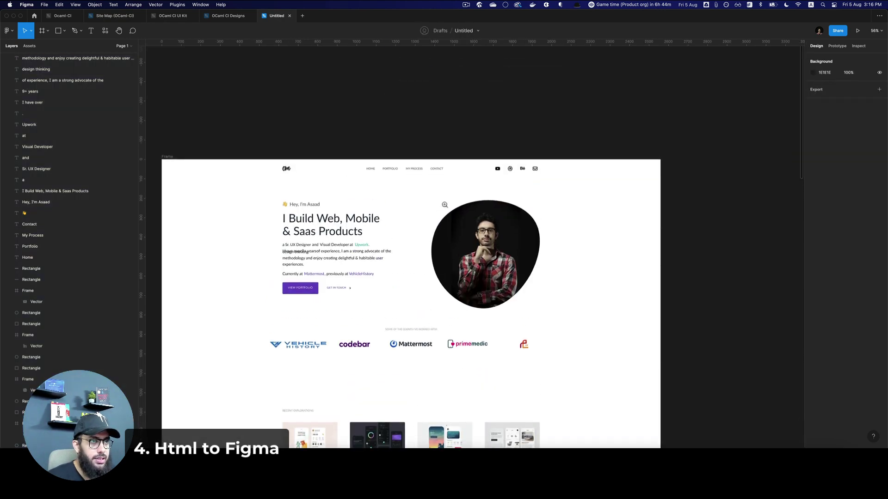
{"action": "scroll", "coordinate": [444, 204], "scroll_direction": "down", "scroll_amount": 10}
{"action": "scroll", "coordinate": [444, 204], "scroll_direction": "down", "scroll_amount": 10}
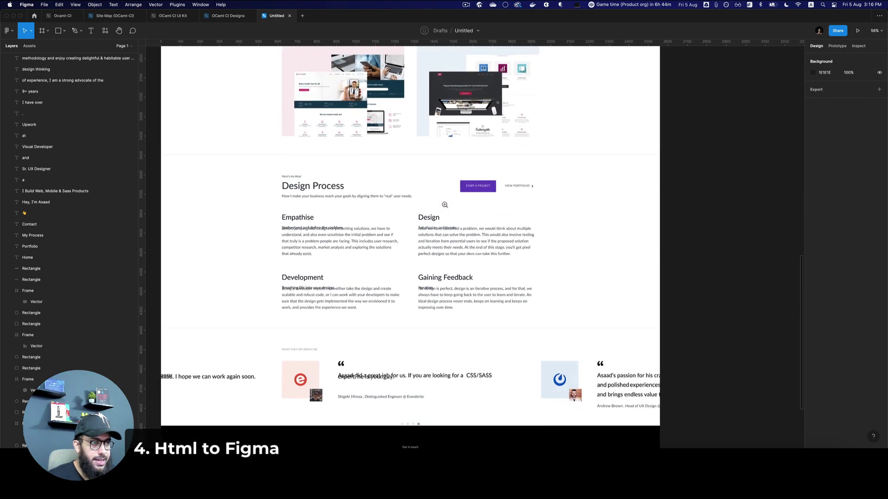
{"action": "scroll", "coordinate": [445, 205], "scroll_direction": "down", "scroll_amount": 4}
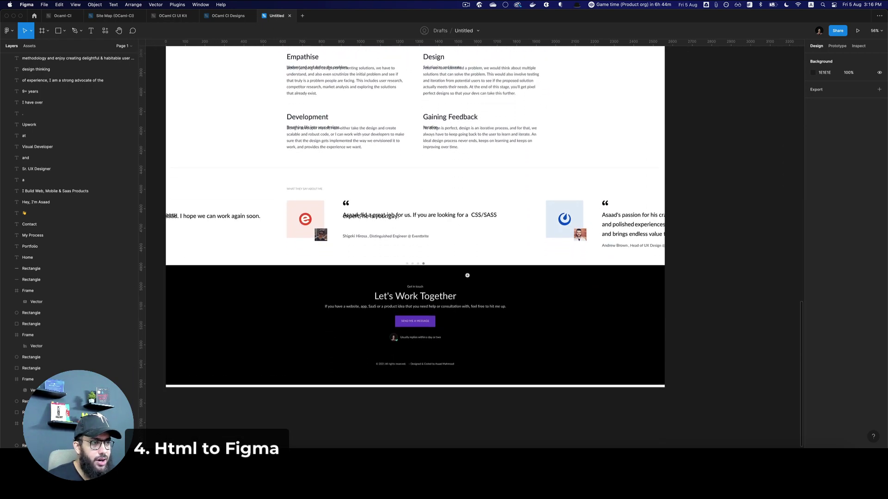
{"action": "scroll", "coordinate": [430, 301], "scroll_direction": "up", "scroll_amount": 20}
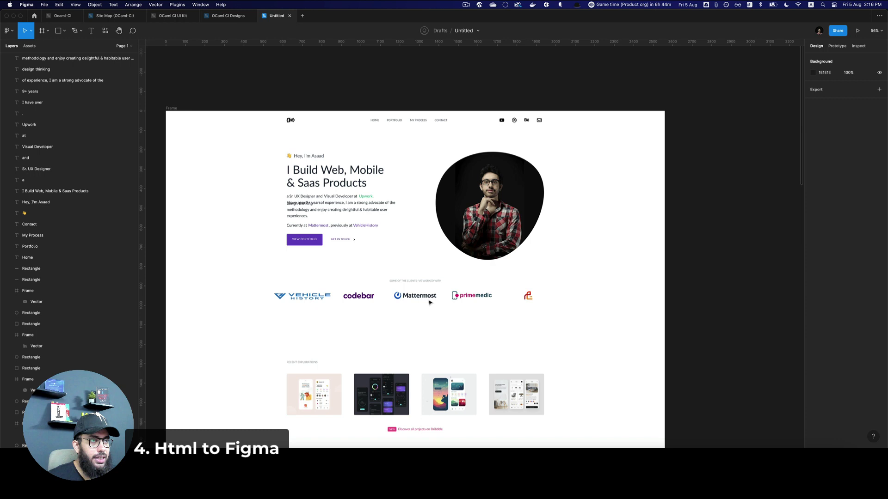
{"action": "key", "text": "shift+equal"}
{"action": "left_click", "coordinate": [431, 325]}
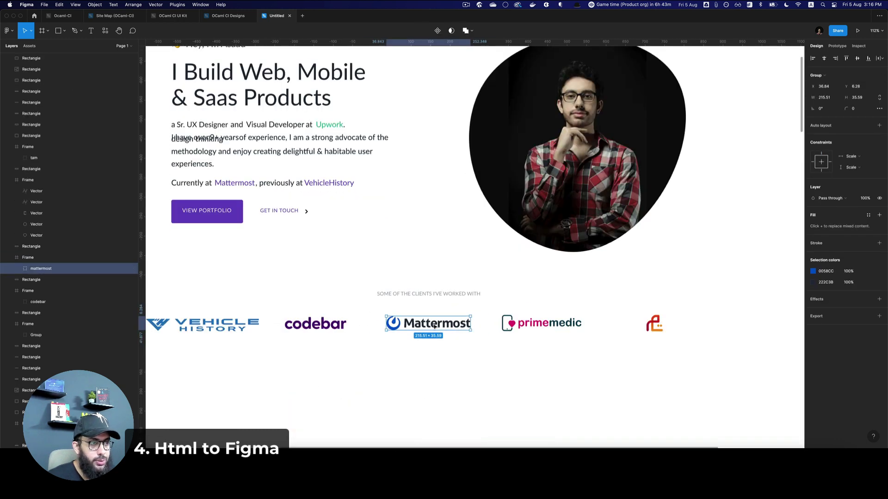
{"action": "mouse_move", "coordinate": [435, 326]}
{"action": "left_mouse_down"}
{"action": "mouse_move", "coordinate": [447, 368]}
{"action": "mouse_move", "coordinate": [435, 326]}
{"action": "left_mouse_up"}
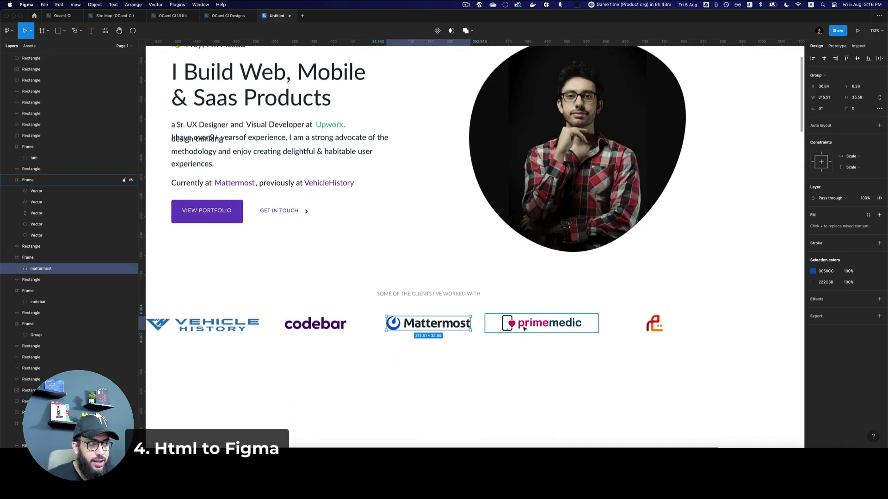
{"action": "left_click", "coordinate": [532, 327]}
{"action": "scroll", "coordinate": [414, 295], "scroll_direction": "up", "scroll_amount": 3}
Step: Check the VIEW PORTFOLIO text, intro paragraph, button background and YouTube icon layers
{"action": "left_click", "coordinate": [208, 259]}
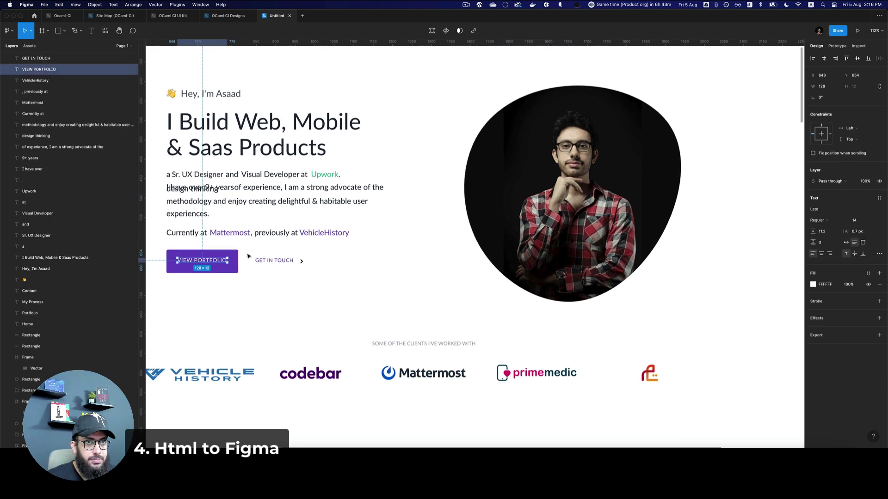
{"action": "left_click_drag", "start_coordinate": [248, 250], "coordinate": [365, 334]}
{"action": "left_click", "coordinate": [351, 290]}
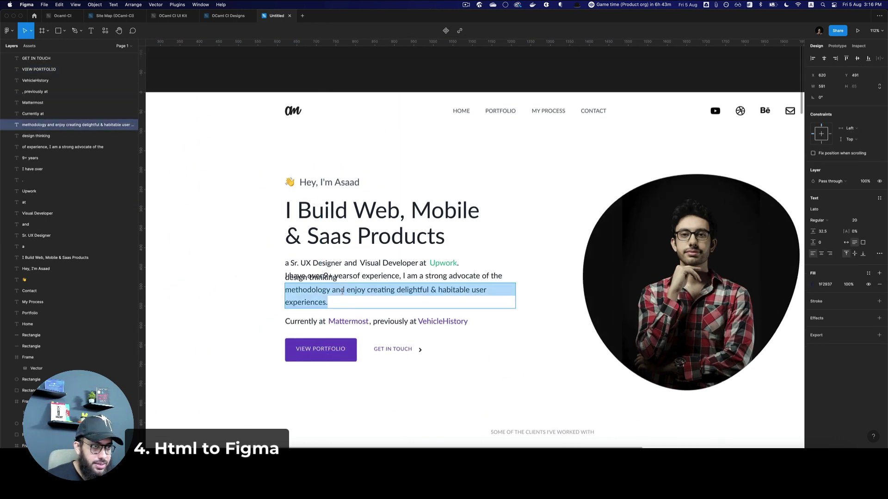
{"action": "left_click", "coordinate": [349, 360]}
{"action": "scroll", "coordinate": [444, 352], "scroll_direction": "right", "scroll_amount": 2}
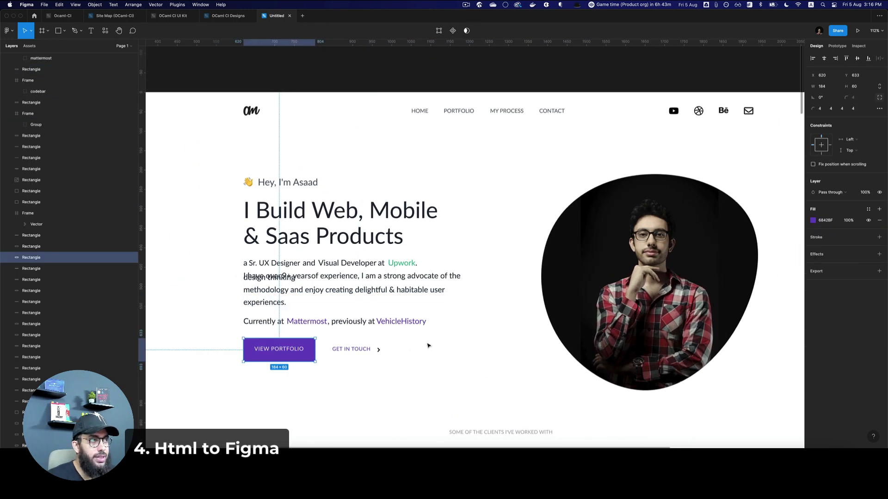
{"action": "left_click", "coordinate": [673, 111]}
Step: Scroll through the rest of the imported page and select the entire frame
{"action": "scroll", "coordinate": [561, 164], "scroll_direction": "down", "scroll_amount": 5}
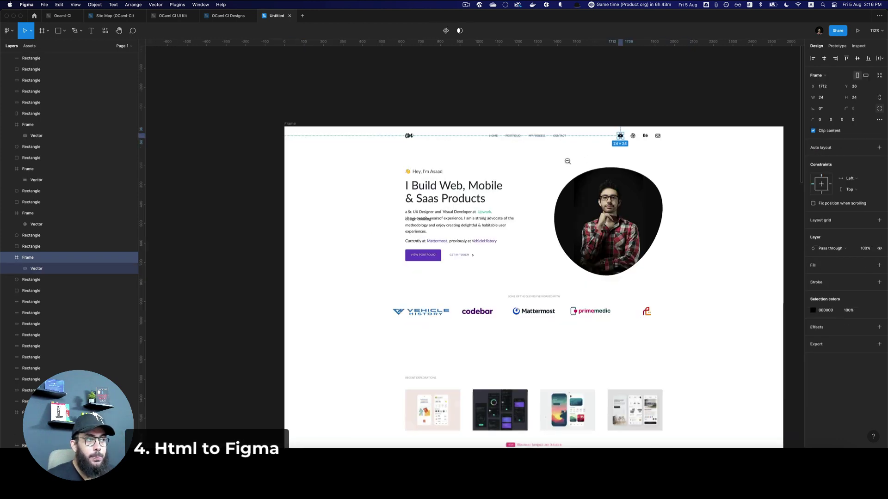
{"action": "left_click_drag", "start_coordinate": [558, 172], "coordinate": [463, 152]}
{"action": "scroll", "coordinate": [464, 158], "scroll_direction": "down", "scroll_amount": 7}
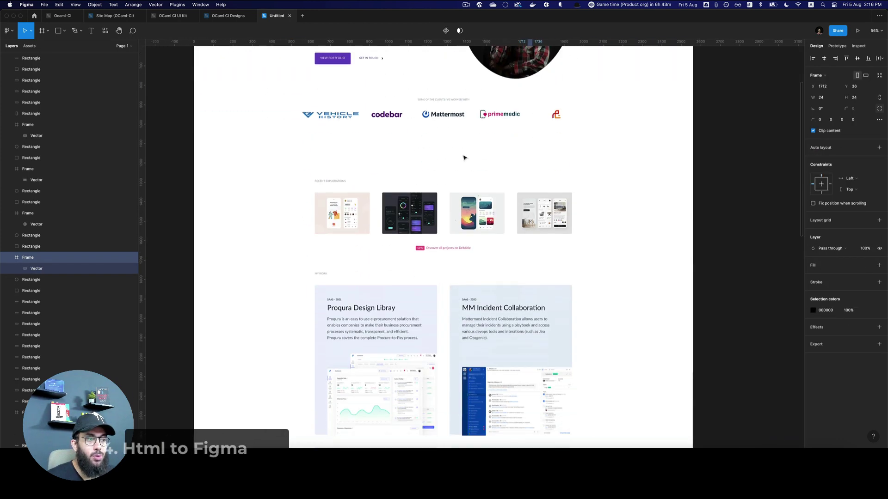
{"action": "scroll", "coordinate": [464, 158], "scroll_direction": "down", "scroll_amount": 10}
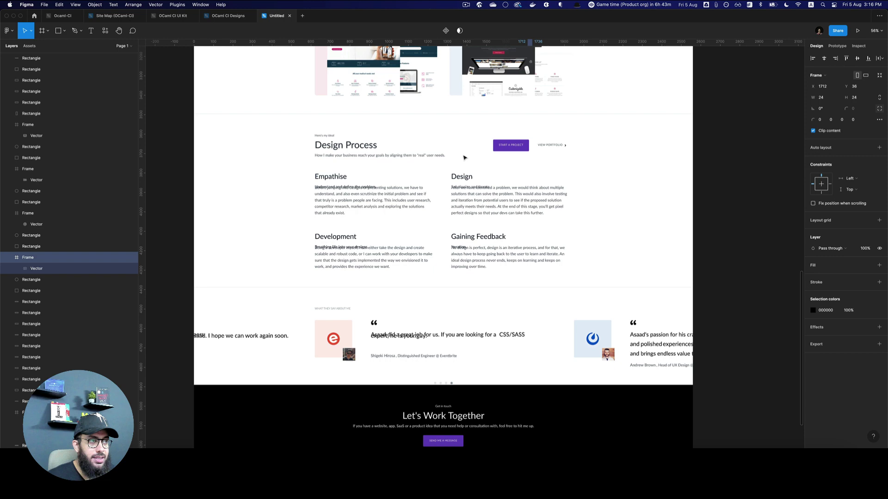
{"action": "scroll", "coordinate": [464, 157], "scroll_direction": "up", "scroll_amount": 20}
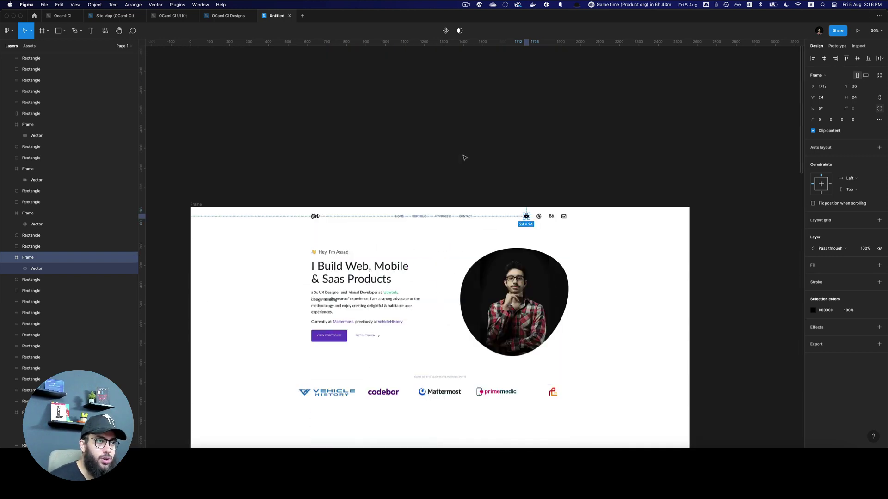
{"action": "left_click", "coordinate": [464, 158]}
{"action": "key", "text": "super+a"}
{"action": "key", "text": "super+Tab"}
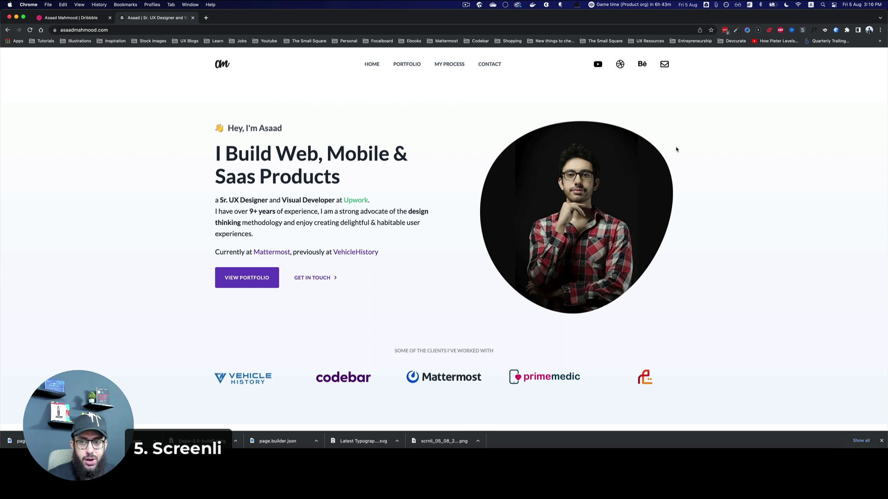
Step: Try a Screenli visible-page capture, then discard it by closing the editor
{"action": "left_click", "coordinate": [745, 31]}
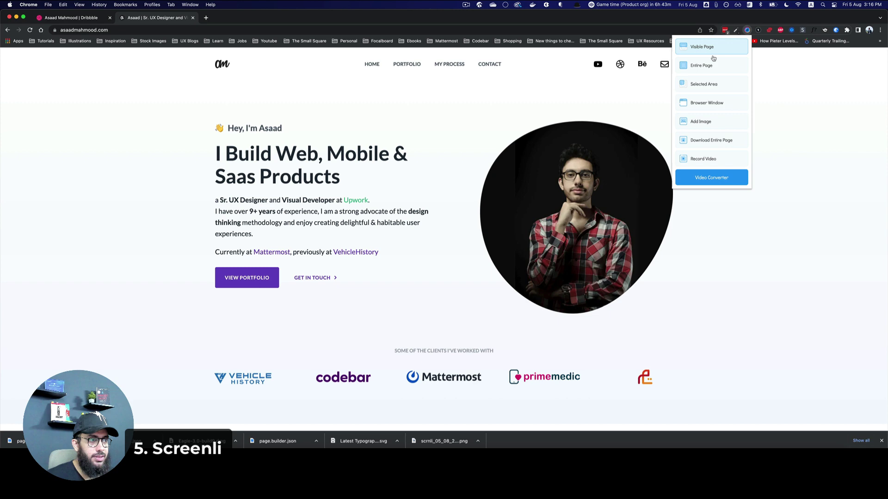
{"action": "left_click", "coordinate": [714, 51]}
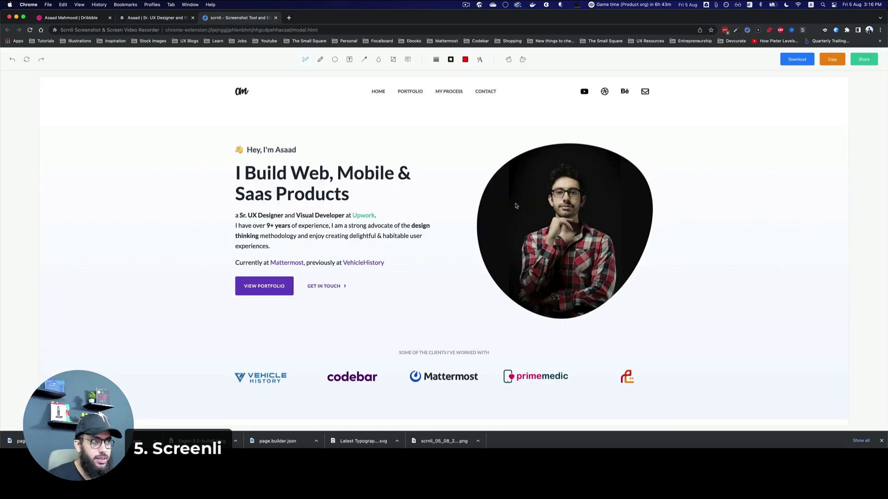
{"action": "key", "text": "super+w"}
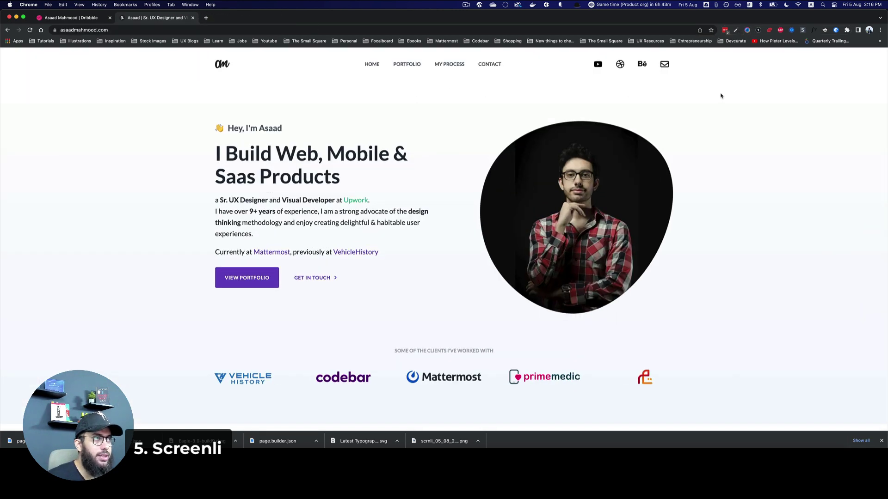
Step: Capture a selected area around the hero headline, intro text and buttons
{"action": "left_click", "coordinate": [746, 30]}
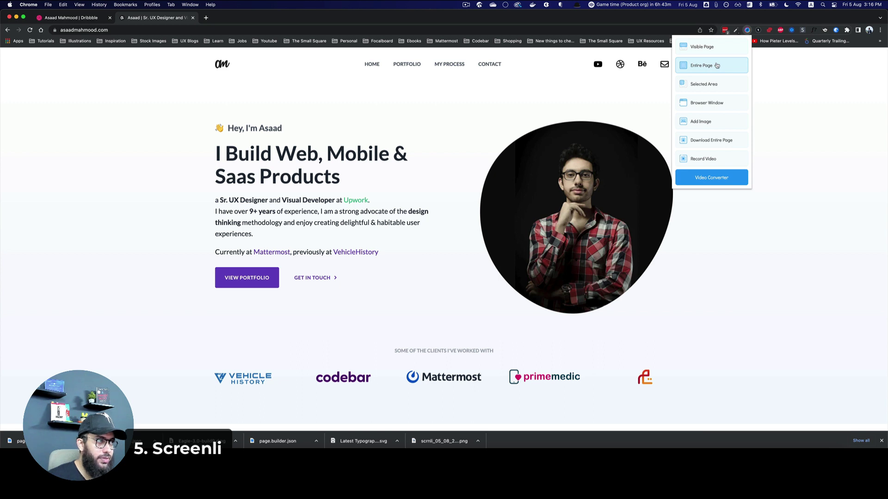
{"action": "left_click", "coordinate": [705, 84]}
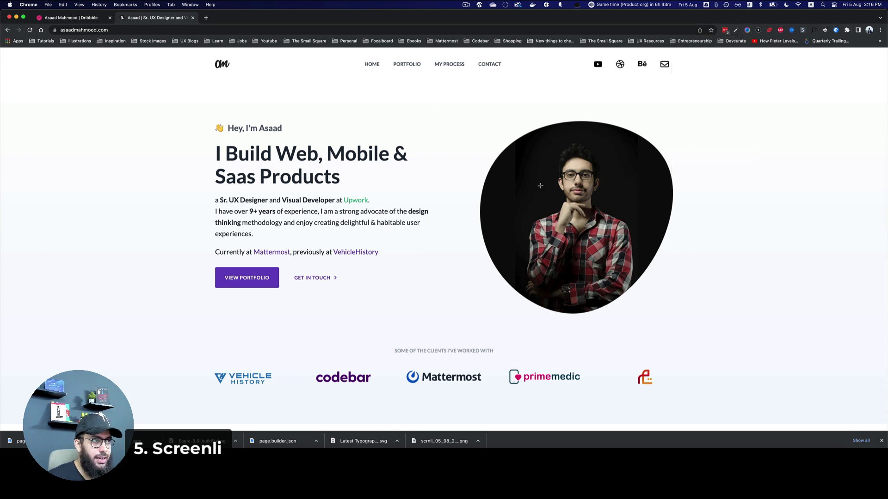
{"action": "left_click_drag", "start_coordinate": [191, 111], "coordinate": [455, 319]}
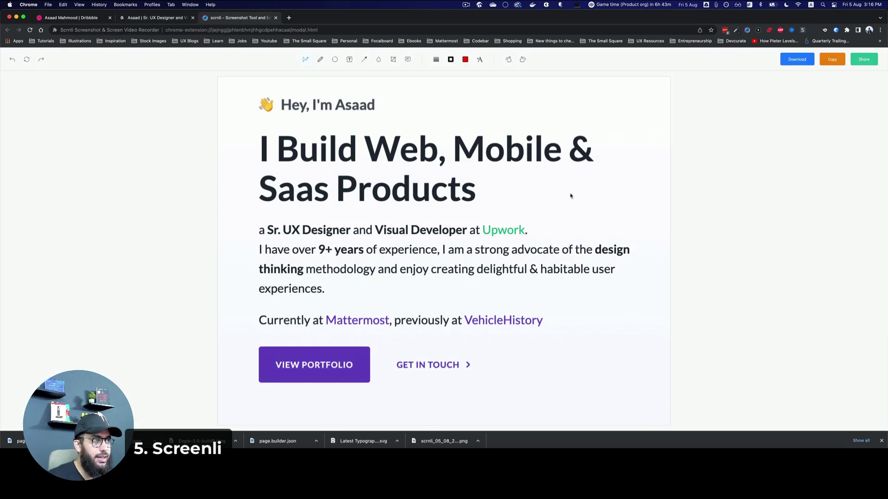
Step: Check the screenshot's download formats, close the editor, and dismiss the Screenli menu
{"action": "left_click", "coordinate": [790, 64]}
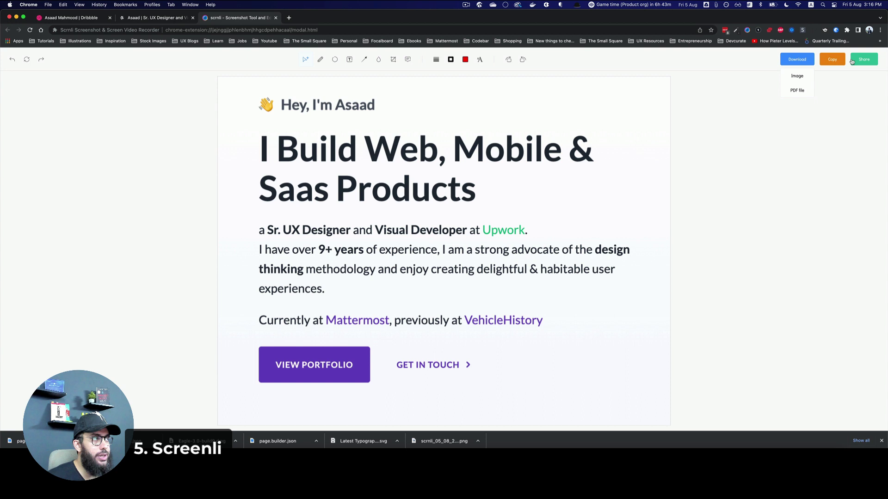
{"action": "key", "text": "super+w"}
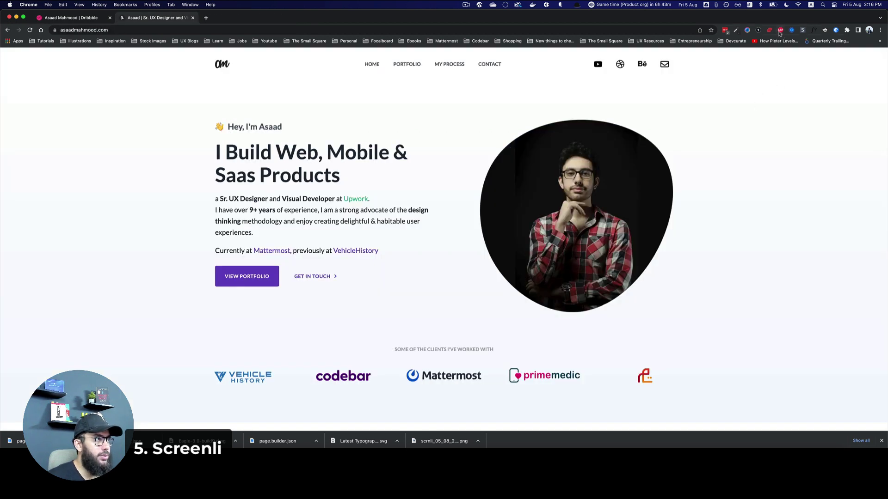
{"action": "left_click", "coordinate": [747, 30]}
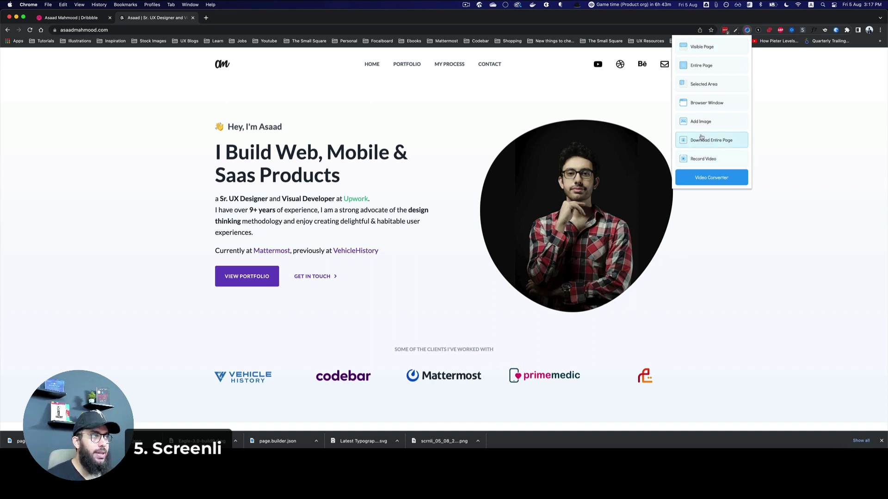
{"action": "left_click", "coordinate": [783, 164]}
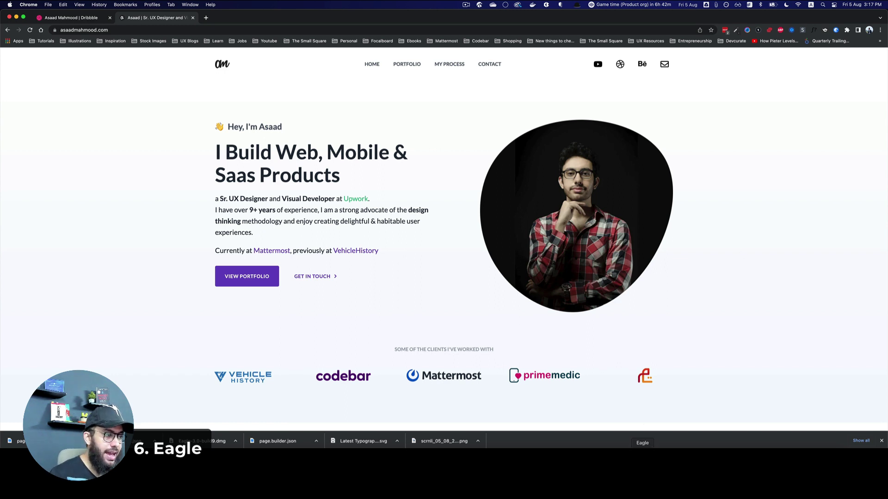
Step: Launch the Eagle app and load eagle.cool in a new browser tab
{"action": "left_click", "coordinate": [642, 467]}
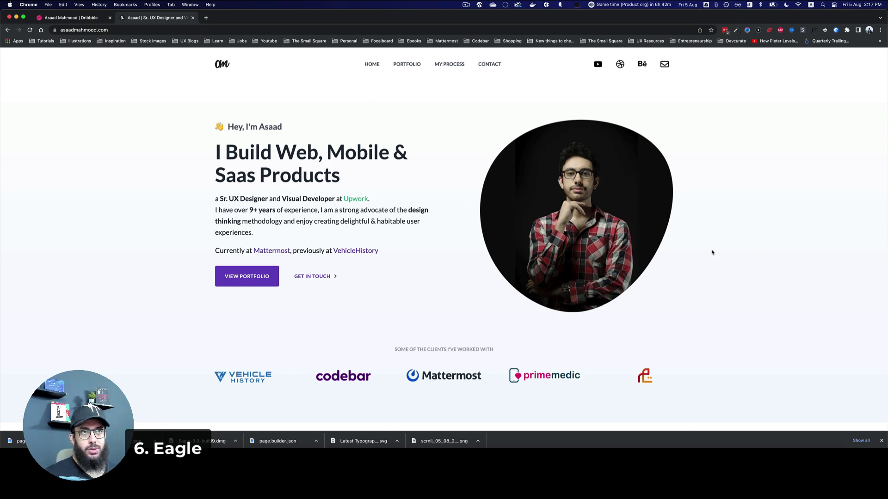
{"action": "key", "text": "super+t"}
{"action": "type", "text": "eagle.cool"}
{"action": "key", "text": "Return"}
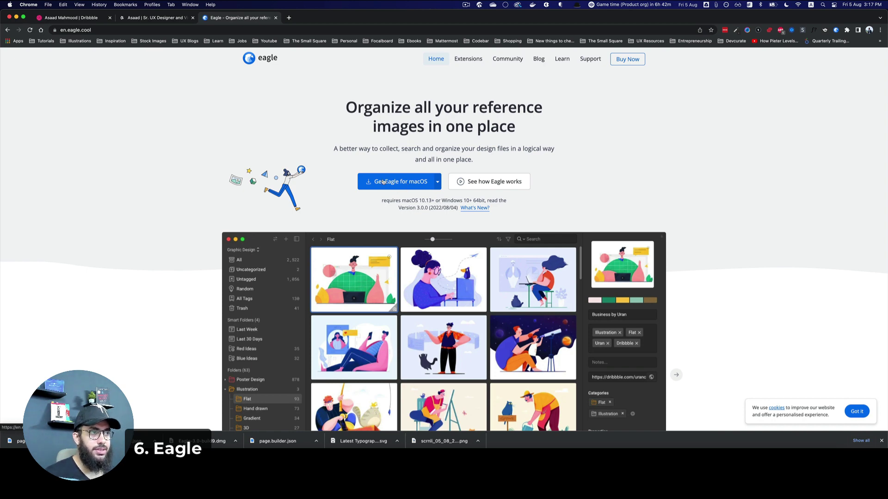
Step: Switch to the Dribbble profile tab and capture the entire page into Eagle
{"action": "key", "text": "ctrl+shift+Tab"}
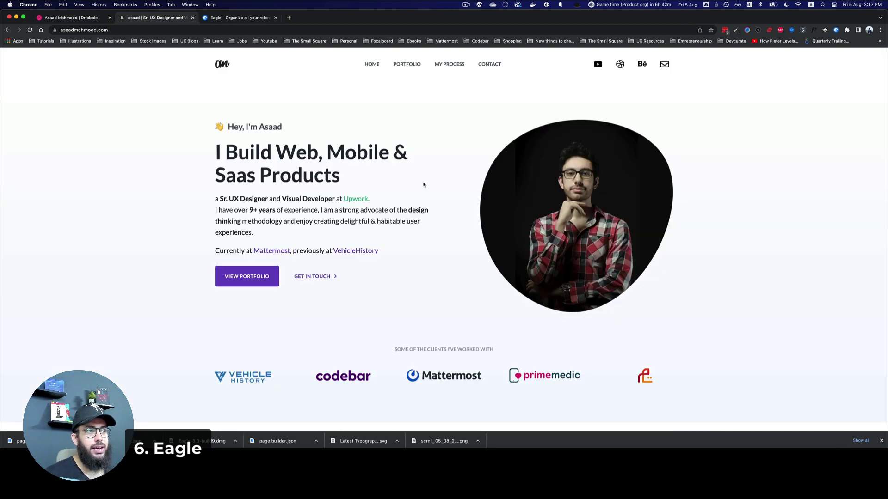
{"action": "key", "text": "ctrl+shift+Tab"}
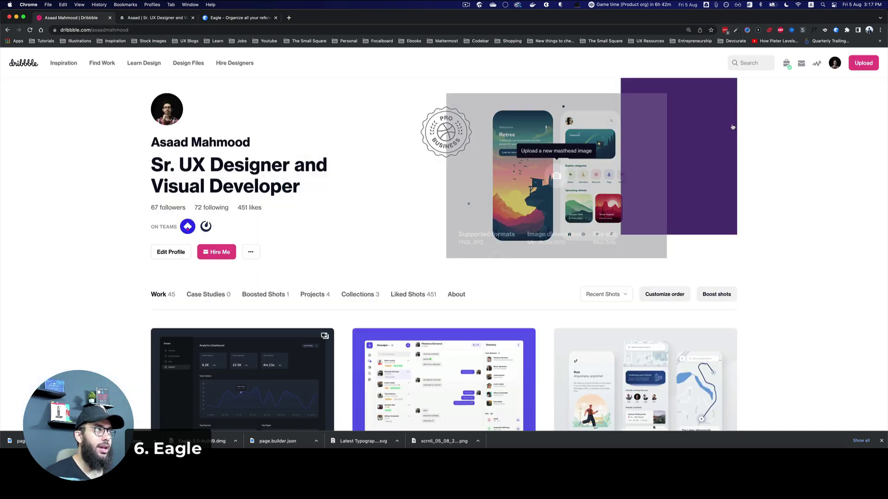
{"action": "left_click", "coordinate": [836, 30]}
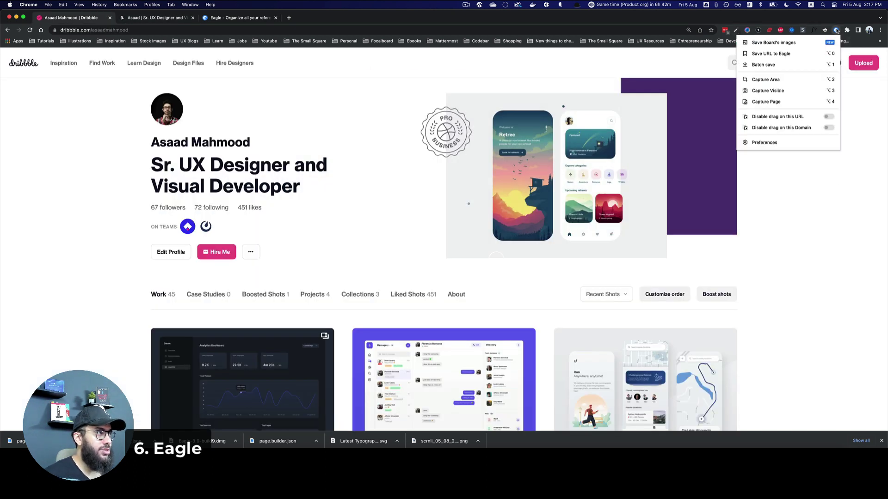
{"action": "left_click", "coordinate": [785, 103]}
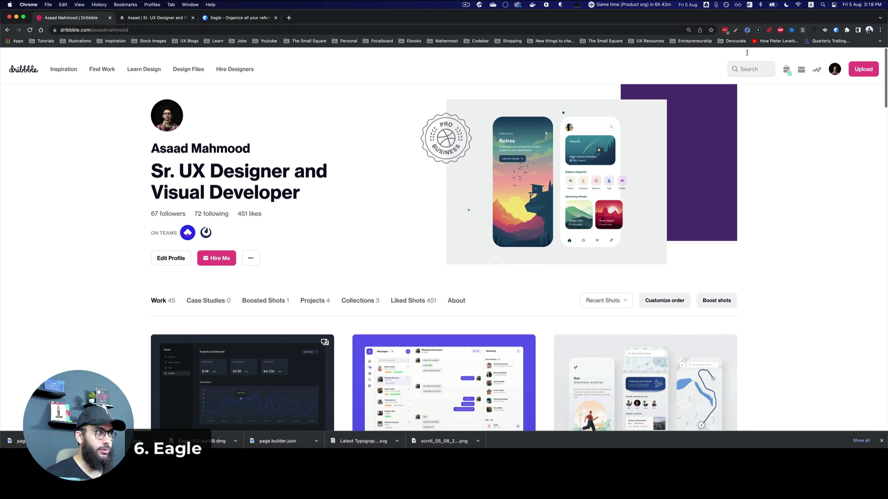
Step: Search Dribbble for 'dashboard' and scroll a little through the shot results
{"action": "left_click", "coordinate": [747, 63]}
{"action": "type", "text": "dashoard"}
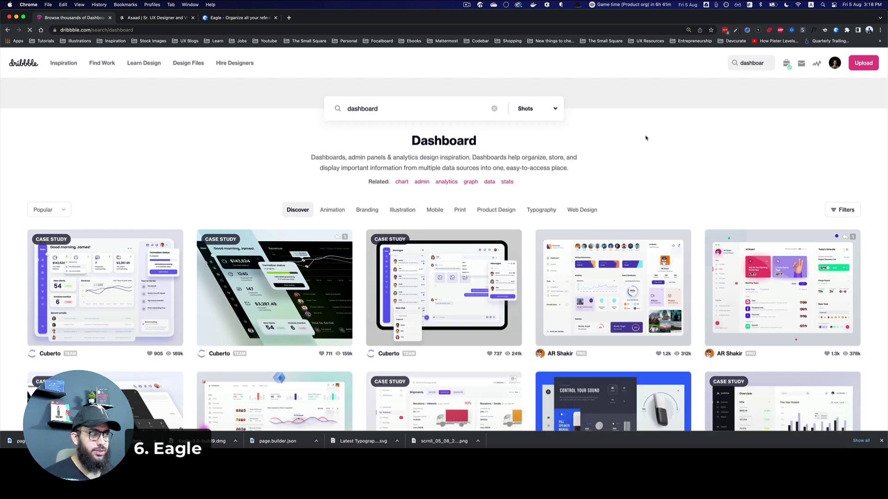
{"action": "scroll", "coordinate": [440, 198], "scroll_direction": "down", "scroll_amount": 4}
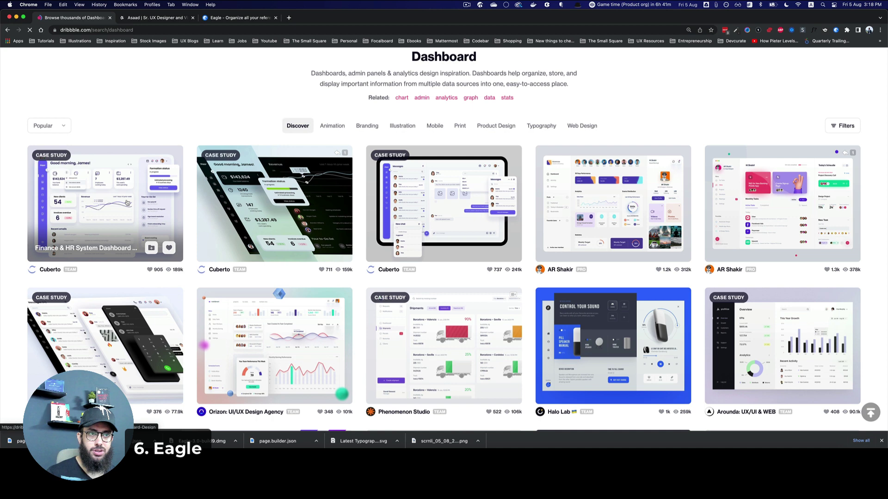
Step: Open the Finance & HR System Dashboard shot and copy its full image
{"action": "right_click", "coordinate": [123, 198]}
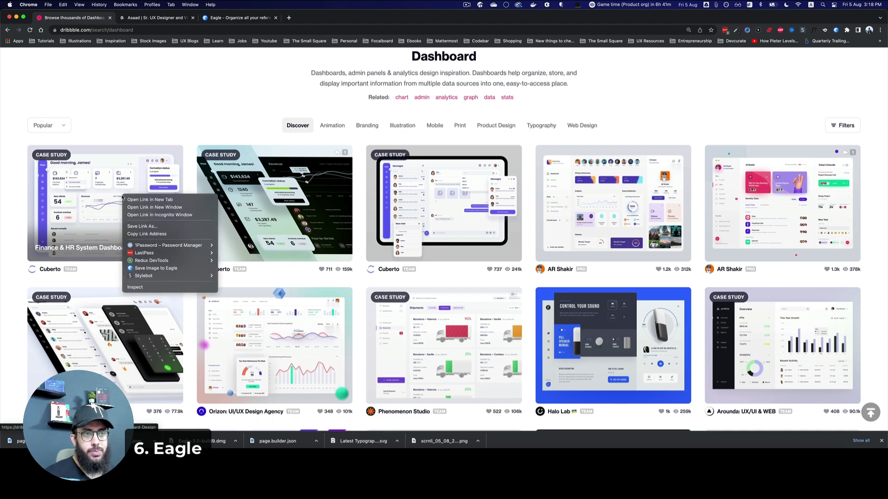
{"action": "left_click", "coordinate": [117, 198]}
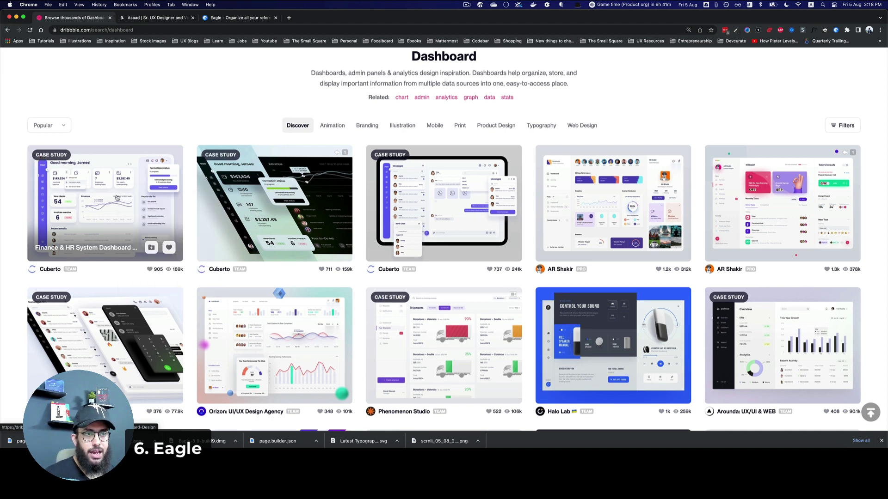
{"action": "left_click", "coordinate": [118, 214]}
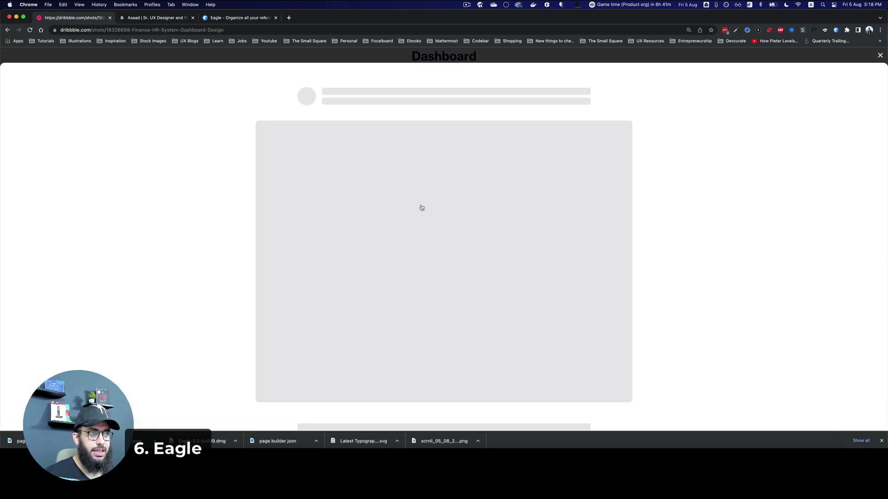
{"action": "right_click", "coordinate": [421, 207]}
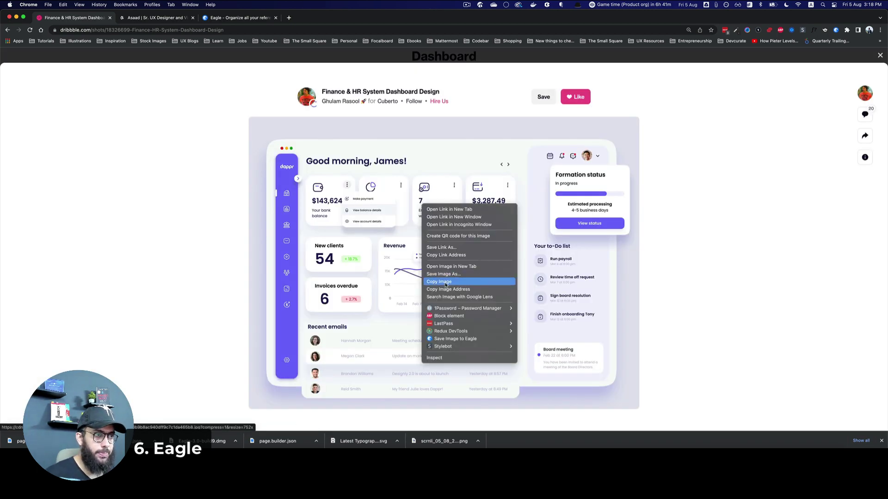
Step: Paste the dashboard image into the blank Figma file, then close the shot on Dribbble
{"action": "key", "text": "Escape"}
{"action": "left_click", "coordinate": [476, 458]}
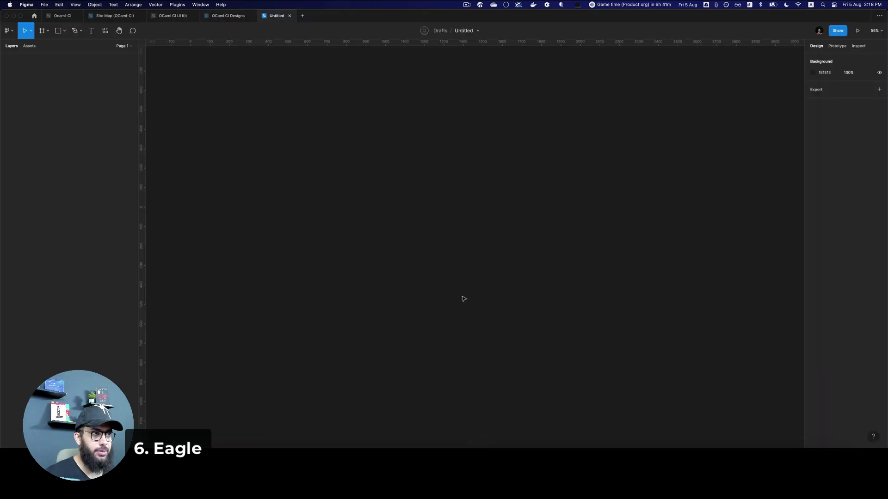
{"action": "key", "text": "super+v"}
{"action": "scroll", "coordinate": [453, 293], "scroll_direction": "down", "scroll_amount": 3}
{"action": "key", "text": "super+Tab"}
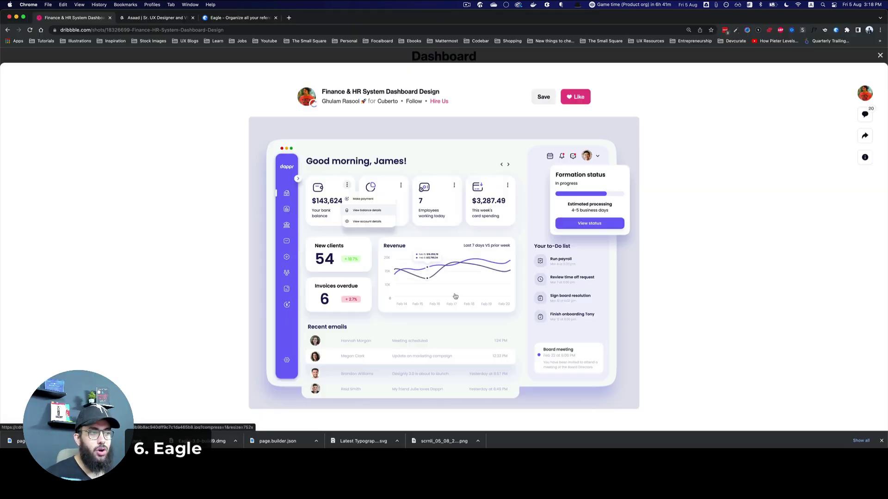
{"action": "left_click", "coordinate": [99, 54]}
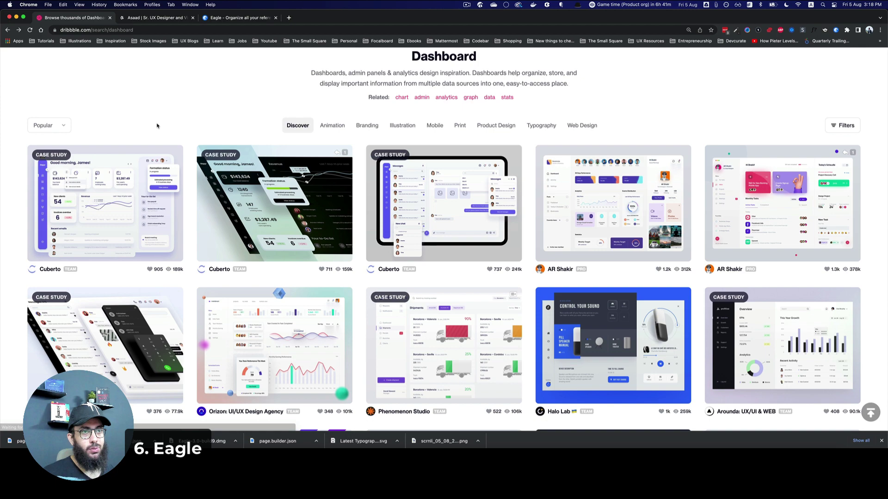
{"action": "key", "text": "super+Tab"}
{"action": "key", "text": "super+Tab"}
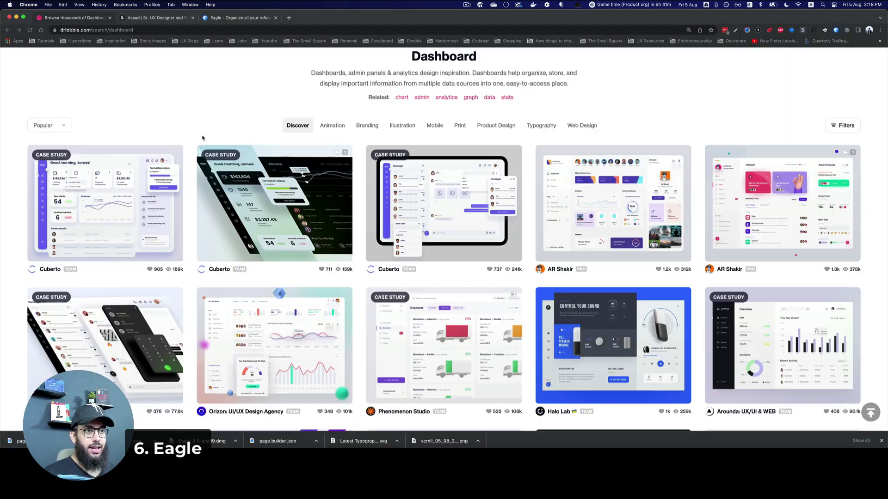
Step: Drop the Finance & HR dashboard shot into Eagle and save it to a new Dashboards folder
{"action": "mouse_move", "coordinate": [129, 174]}
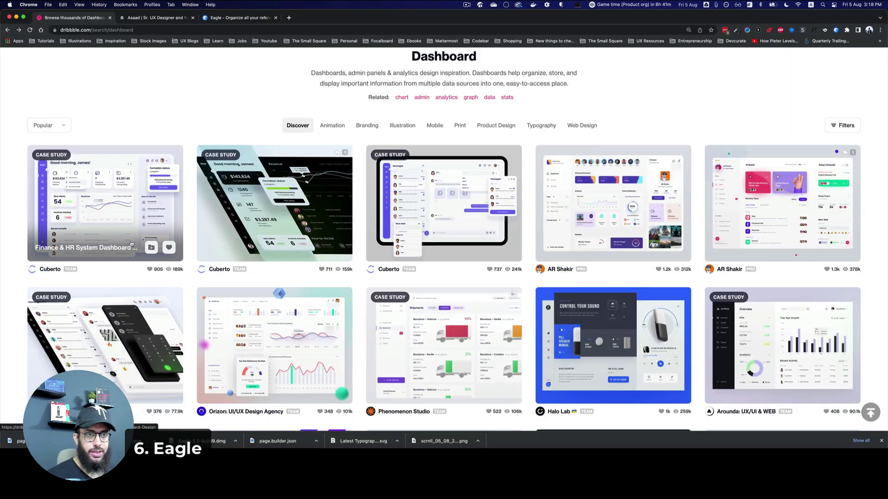
{"action": "left_click_drag", "start_coordinate": [104, 204], "coordinate": [163, 252]}
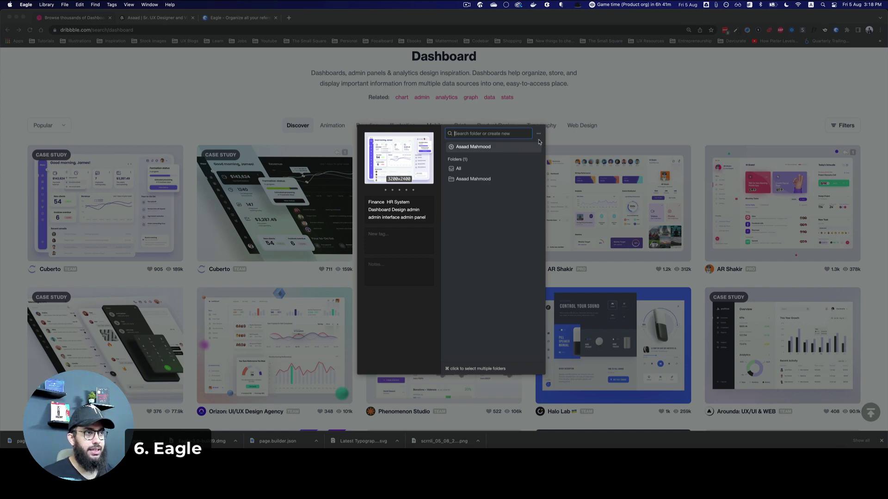
{"action": "type", "text": "Dashboards"}
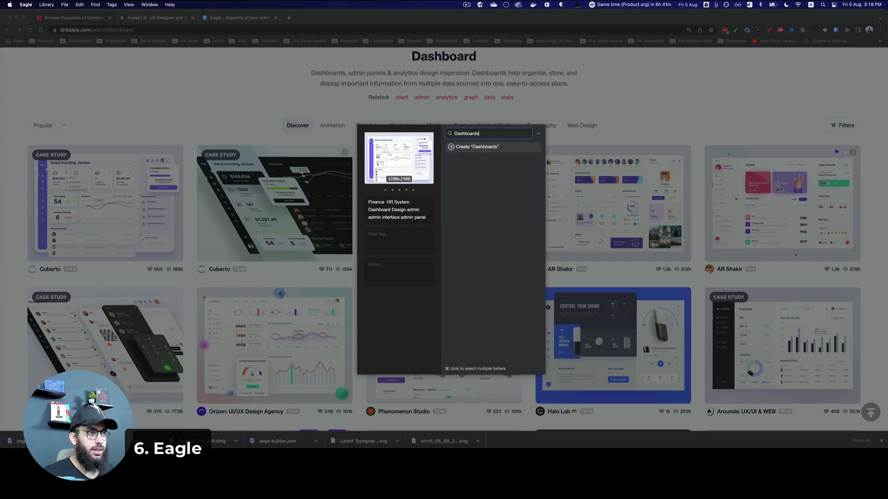
{"action": "left_click", "coordinate": [488, 149]}
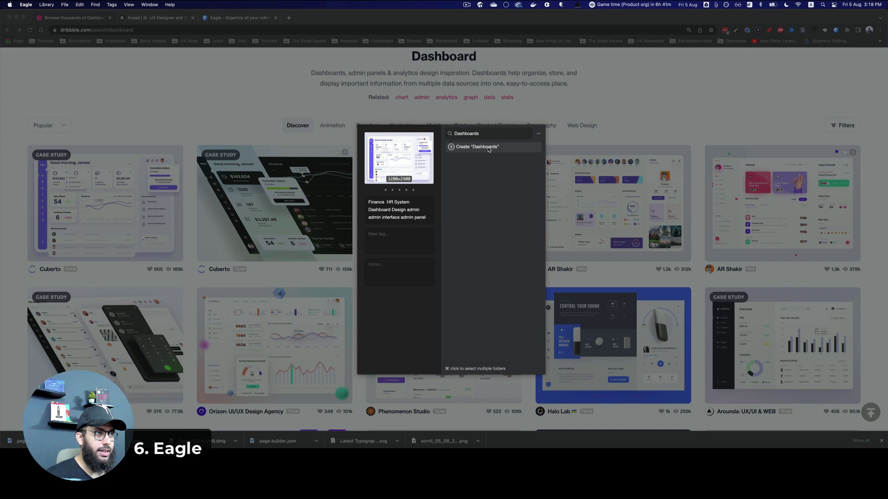
{"action": "left_click", "coordinate": [481, 366]}
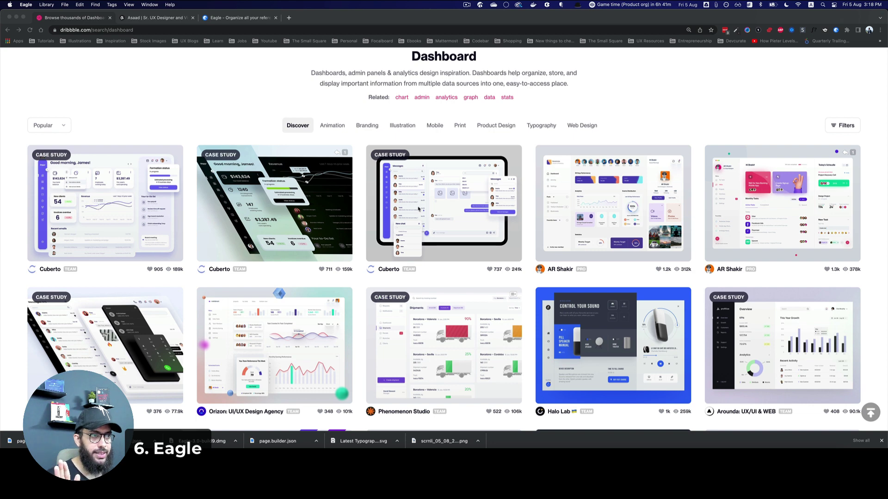
Step: Drop six more dashboard shots into Eagle, including the Finance, Cuberto and Acedesign ones
{"action": "left_click_drag", "start_coordinate": [419, 209], "coordinate": [425, 262]}
{"action": "left_click_drag", "start_coordinate": [578, 231], "coordinate": [563, 241]}
{"action": "left_click_drag", "start_coordinate": [740, 231], "coordinate": [678, 229]}
{"action": "scroll", "coordinate": [445, 254], "scroll_direction": "down", "scroll_amount": 5}
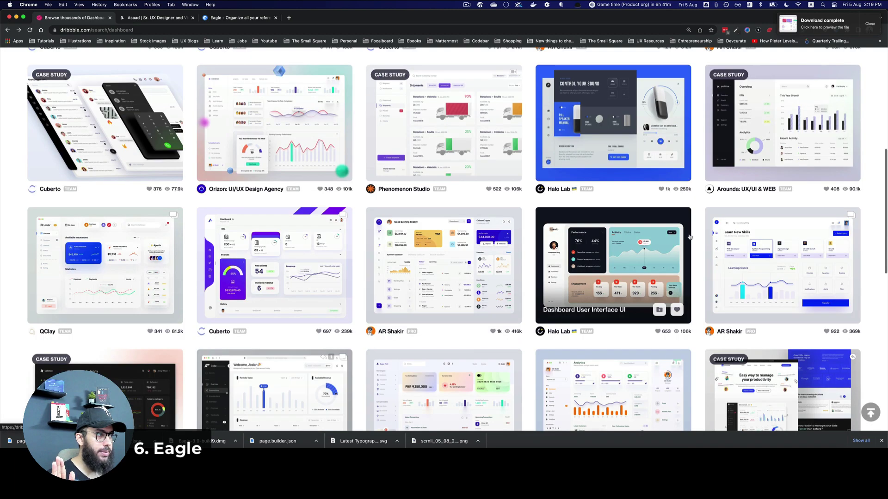
{"action": "left_click_drag", "start_coordinate": [445, 254], "coordinate": [440, 294]}
{"action": "left_click_drag", "start_coordinate": [278, 296], "coordinate": [329, 318]}
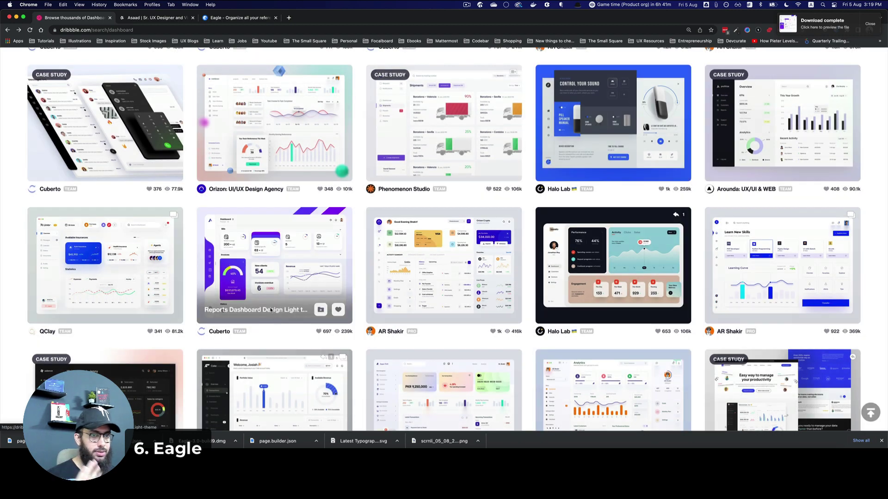
{"action": "scroll", "coordinate": [271, 311], "scroll_direction": "down", "scroll_amount": 3}
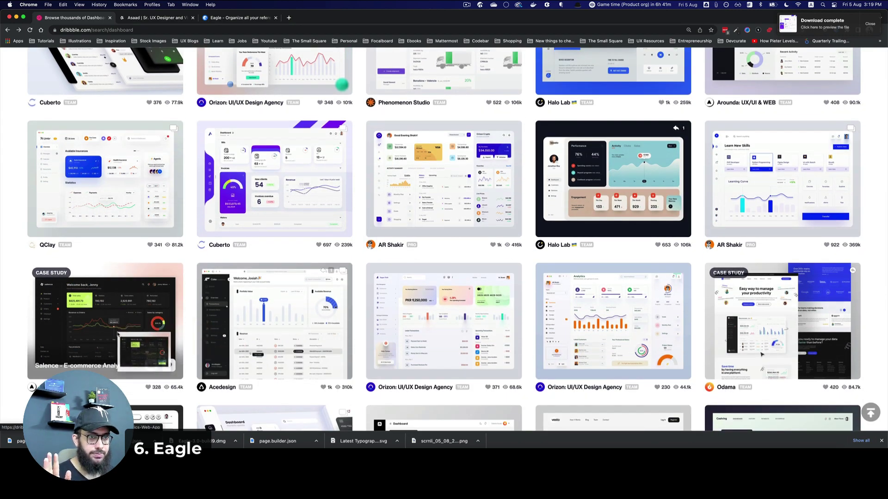
{"action": "scroll", "coordinate": [281, 238], "scroll_direction": "down", "scroll_amount": 3}
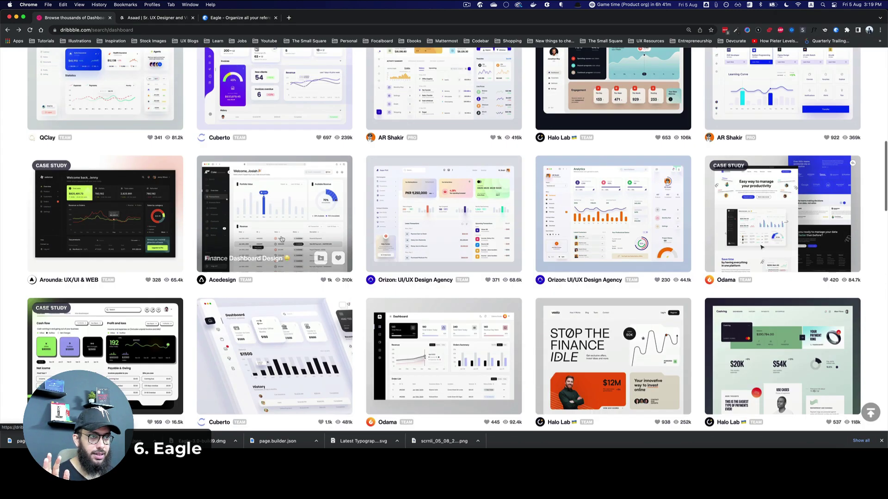
{"action": "left_click_drag", "start_coordinate": [282, 238], "coordinate": [306, 319]}
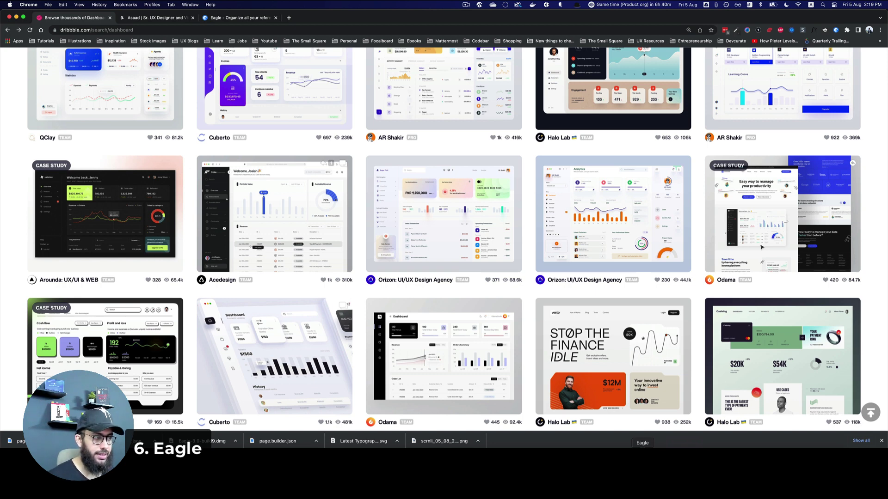
Step: Review the seven saved shots in Eagle's Dashboards folder and All view
{"action": "left_click", "coordinate": [642, 467]}
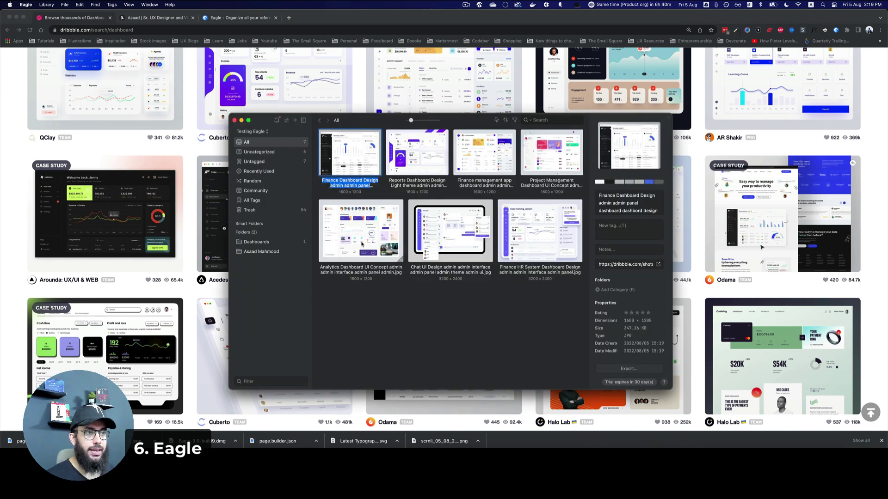
{"action": "left_click", "coordinate": [568, 321]}
{"action": "left_click_drag", "start_coordinate": [580, 316], "coordinate": [339, 142]}
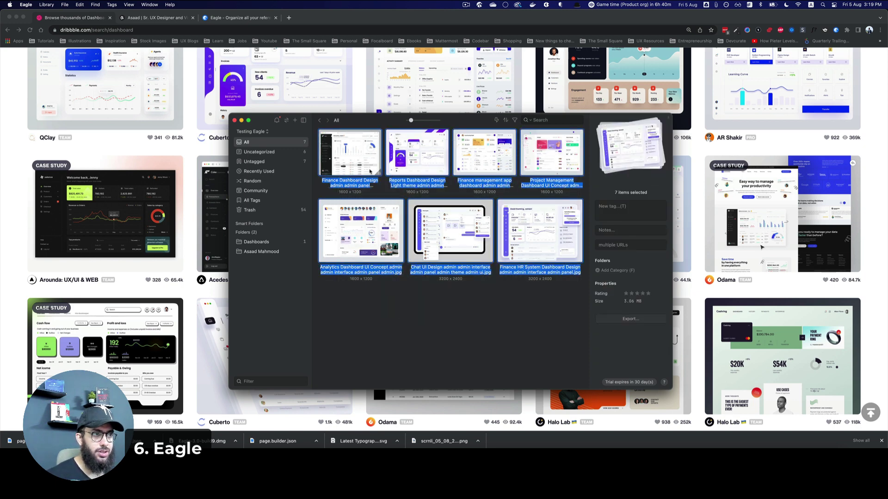
{"action": "left_click", "coordinate": [271, 243]}
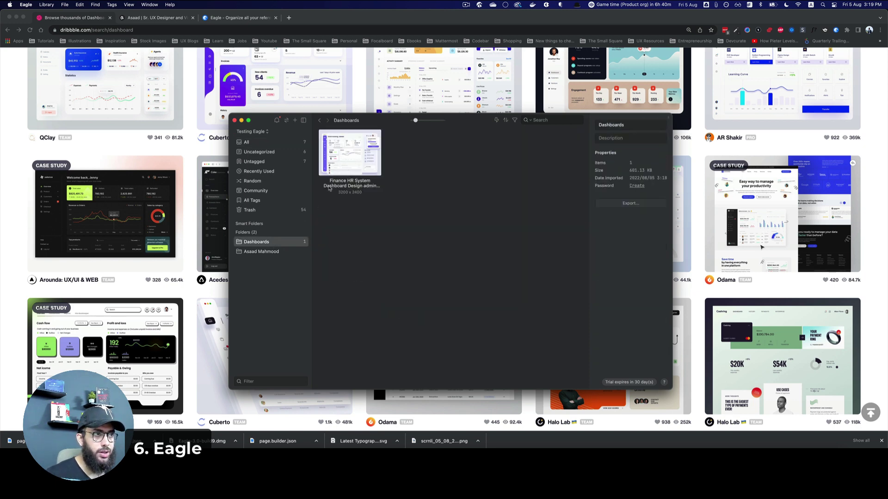
{"action": "left_click", "coordinate": [343, 161]}
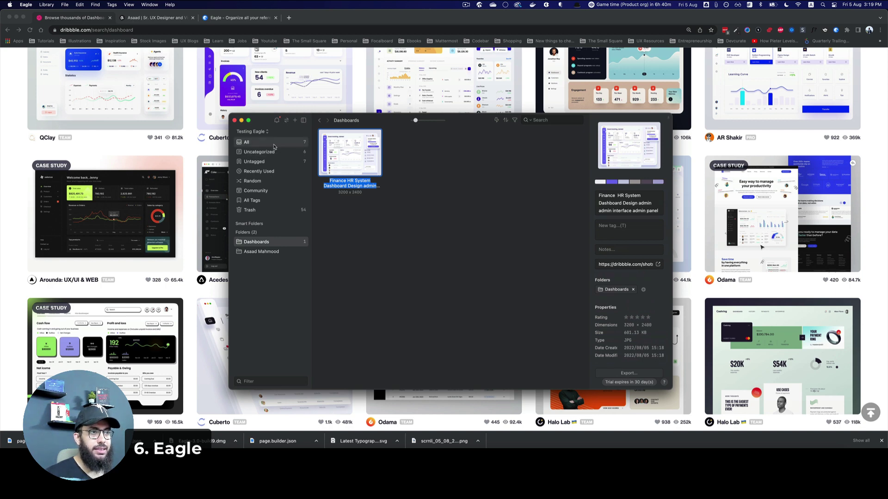
{"action": "left_click", "coordinate": [258, 143]}
Step: Drop the orange-bar analytics shot from Dribbble into Eagle's Dashboards folder
{"action": "key", "text": "super+Tab"}
{"action": "scroll", "coordinate": [400, 257], "scroll_direction": "up", "scroll_amount": 2}
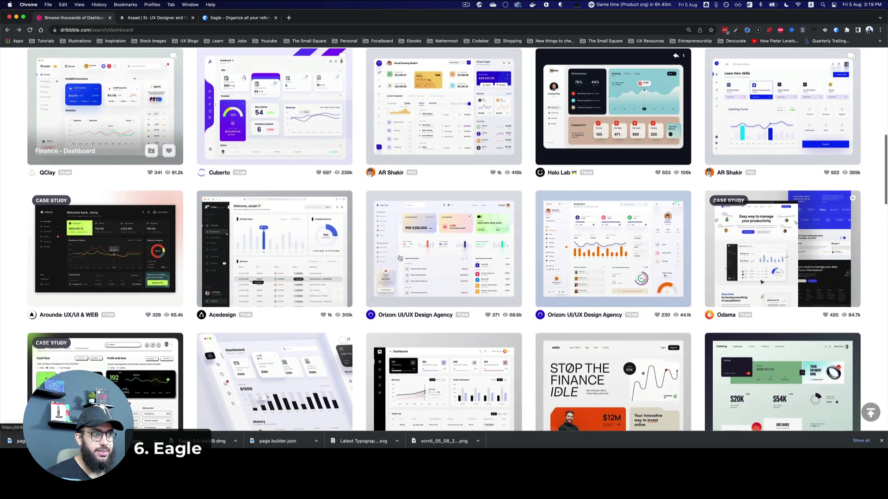
{"action": "scroll", "coordinate": [576, 264], "scroll_direction": "down", "scroll_amount": 2}
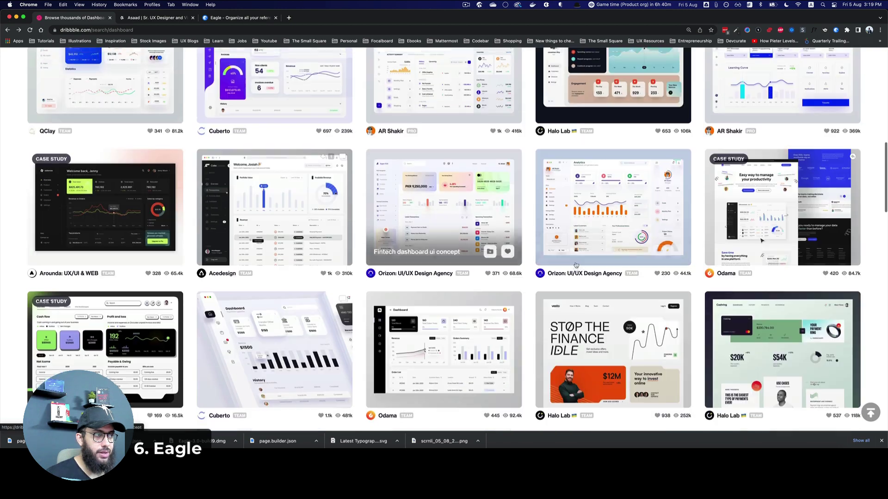
{"action": "left_click_drag", "start_coordinate": [576, 240], "coordinate": [644, 266]}
Step: Confirm Eagle now holds eight shots, the newest titled Personal Dashboard UI Concept
{"action": "key", "text": "super+Tab"}
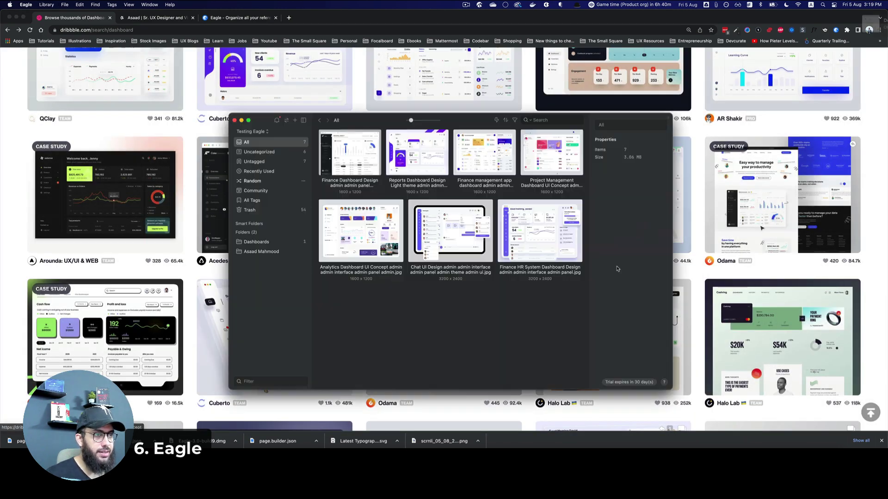
{"action": "left_click", "coordinate": [257, 242]}
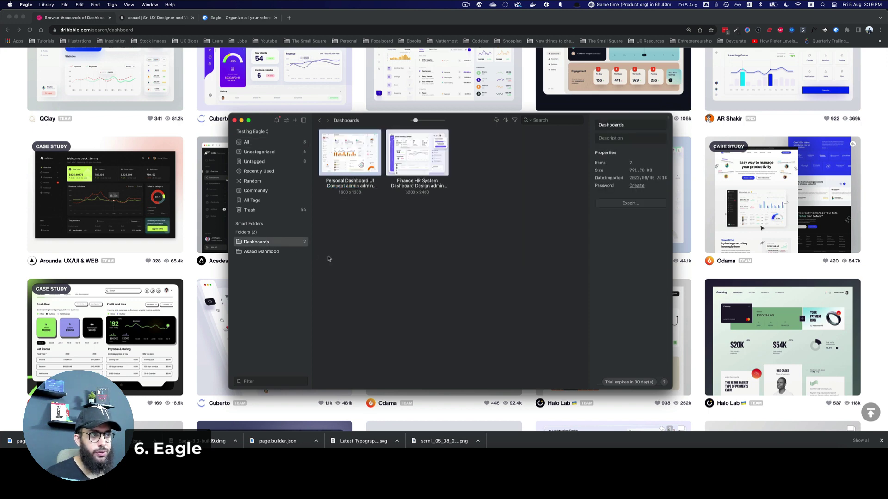
{"action": "left_click", "coordinate": [250, 141]}
{"action": "key", "text": "super+Tab"}
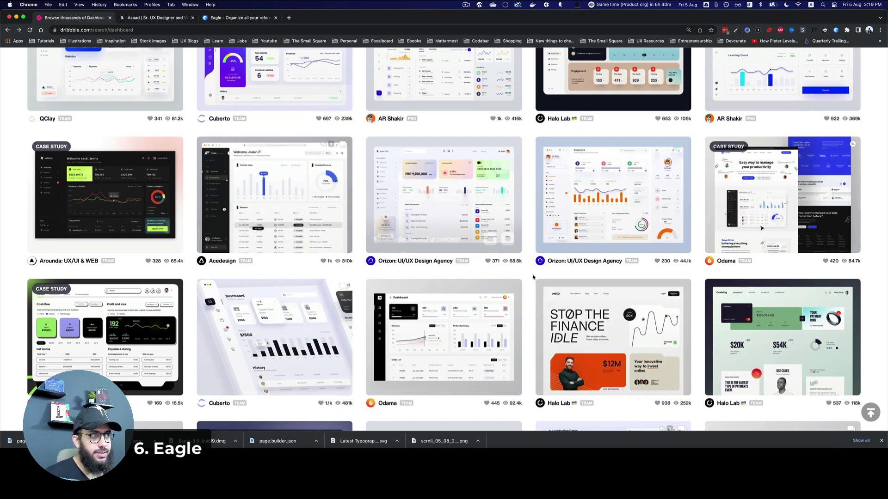
{"action": "key", "text": "super+Tab"}
{"action": "left_click", "coordinate": [377, 171]}
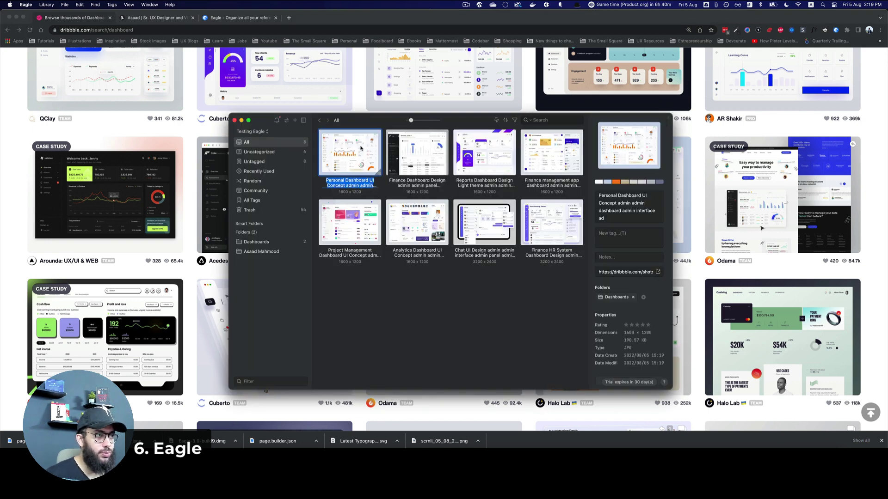
{"action": "left_click", "coordinate": [605, 209]}
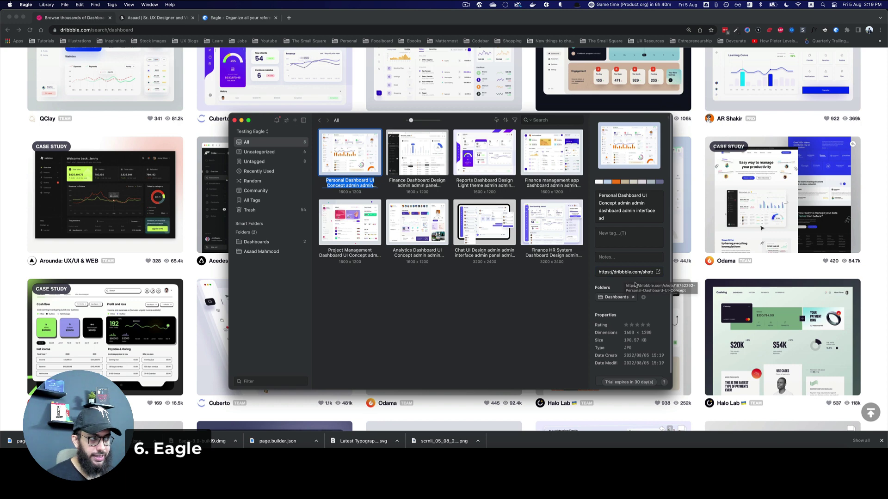
Step: Paste the copied dashboard image into the empty Figma draft
{"action": "key", "text": "super+Tab"}
{"action": "key", "text": "super+v"}
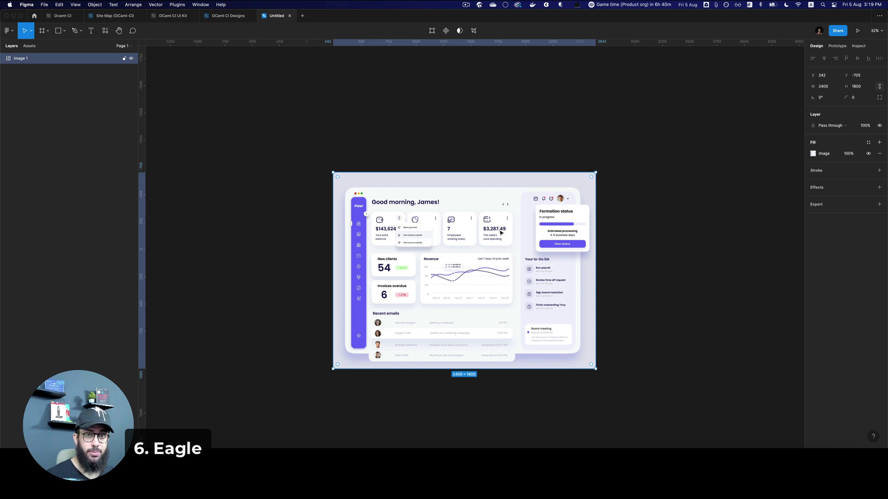
{"action": "key", "text": "super+Tab"}
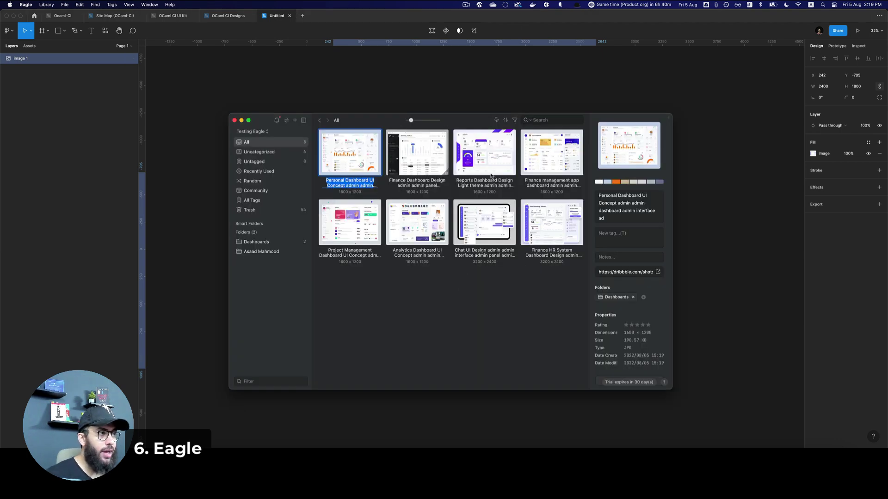
Step: Inspect the saved shot's title and Dribbble link, then select all eight shots in Eagle
{"action": "left_click_drag", "start_coordinate": [621, 218], "coordinate": [594, 185]}
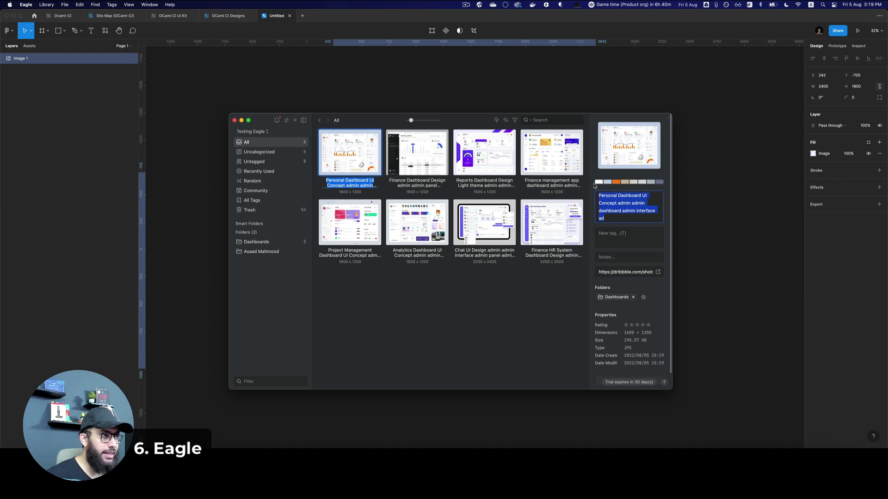
{"action": "left_click_drag", "start_coordinate": [639, 273], "coordinate": [662, 274]}
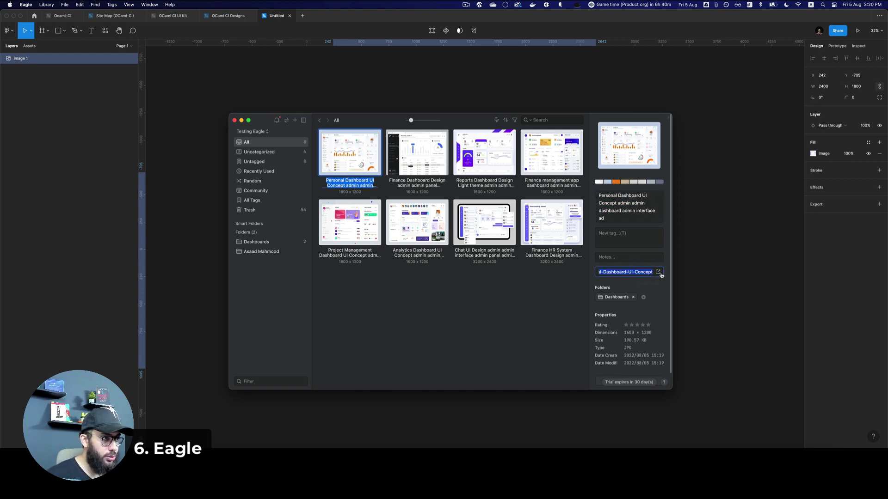
{"action": "scroll", "coordinate": [656, 296], "scroll_direction": "down", "scroll_amount": 2}
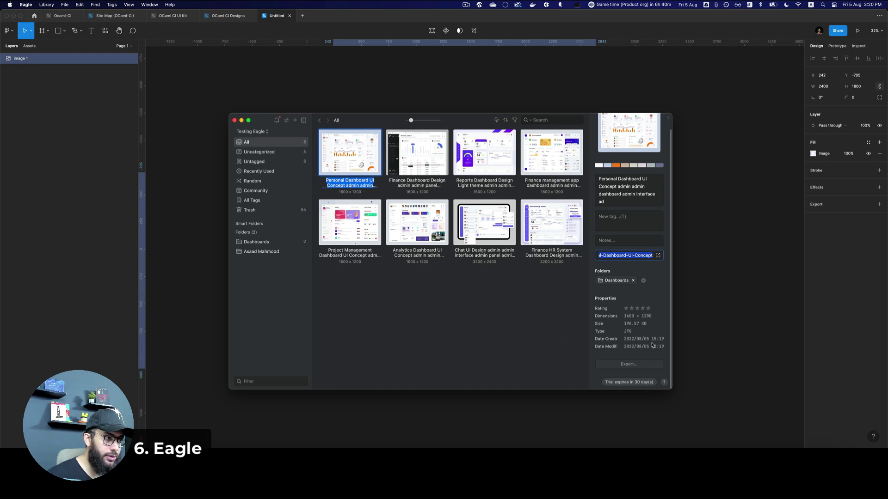
{"action": "left_click", "coordinate": [517, 313]}
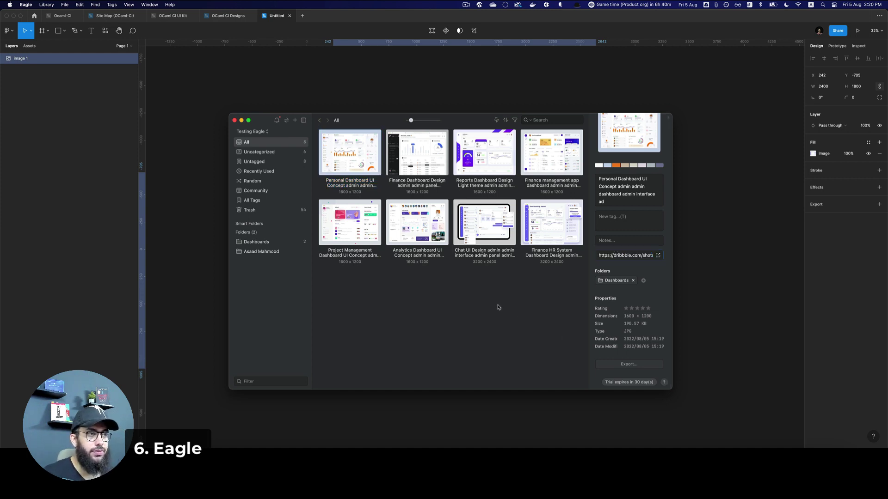
{"action": "key", "text": "super+a"}
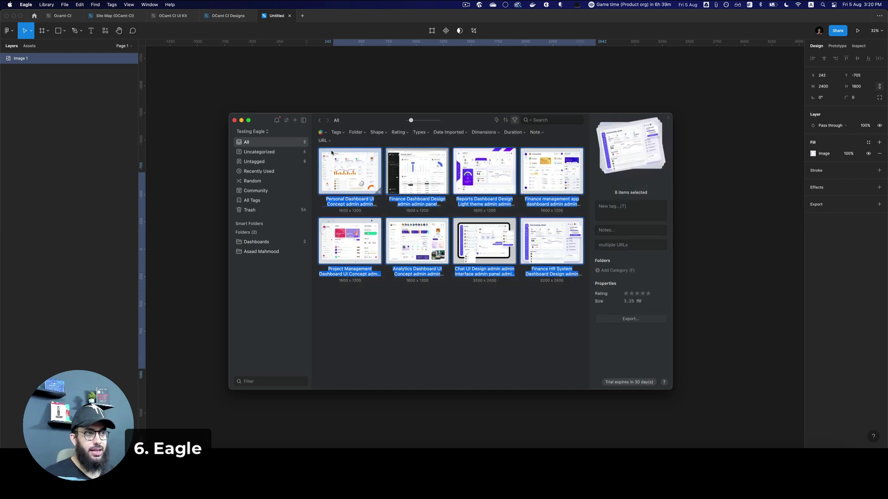
Step: Drop the eight Eagle dashboard shots onto the Figma canvas and move Image 1 below the new row
{"action": "left_click_drag", "start_coordinate": [331, 153], "coordinate": [435, 116]}
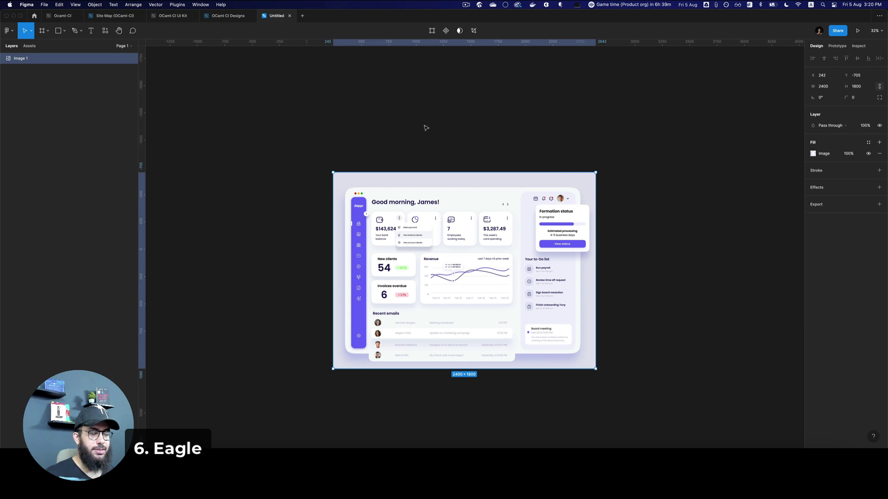
{"action": "scroll", "coordinate": [422, 125], "scroll_direction": "down", "scroll_amount": 5}
{"action": "left_click_drag", "start_coordinate": [476, 205], "coordinate": [365, 313]}
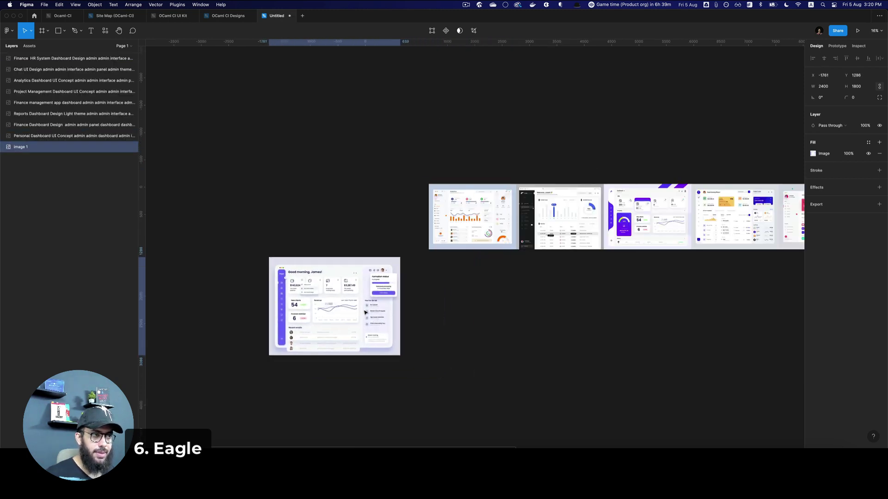
{"action": "left_click", "coordinate": [504, 239]}
{"action": "scroll", "coordinate": [525, 271], "scroll_direction": "up", "scroll_amount": 5}
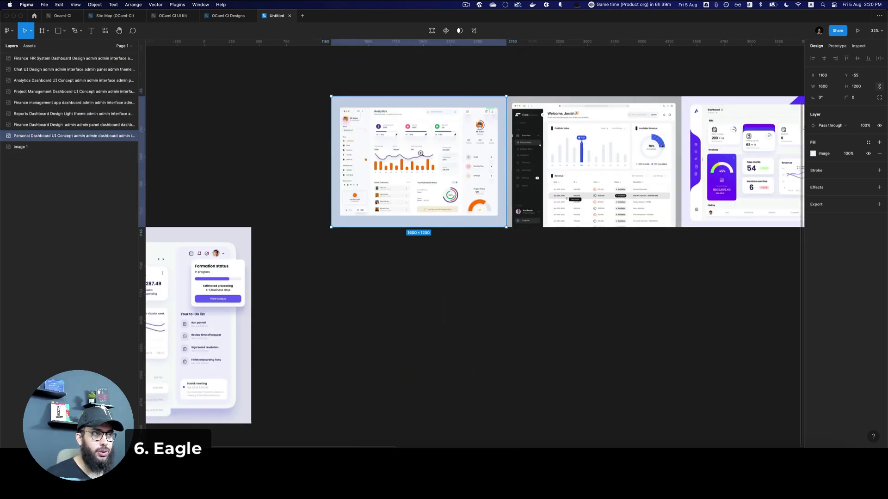
{"action": "scroll", "coordinate": [421, 153], "scroll_direction": "up", "scroll_amount": 5}
{"action": "scroll", "coordinate": [416, 161], "scroll_direction": "right", "scroll_amount": 3}
{"action": "scroll", "coordinate": [411, 171], "scroll_direction": "down", "scroll_amount": 5}
{"action": "scroll", "coordinate": [405, 189], "scroll_direction": "right", "scroll_amount": 5}
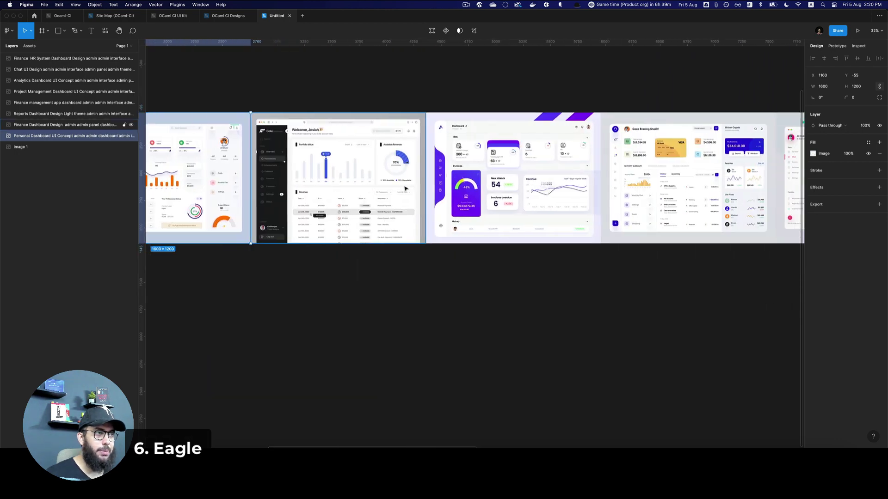
{"action": "scroll", "coordinate": [405, 188], "scroll_direction": "left", "scroll_amount": 3}
{"action": "scroll", "coordinate": [405, 189], "scroll_direction": "right", "scroll_amount": 5}
Step: Clear the Eagle selection, then delete the chat dashboard and first pasted images in Figma
{"action": "key", "text": "super+Tab"}
{"action": "left_click", "coordinate": [457, 315]}
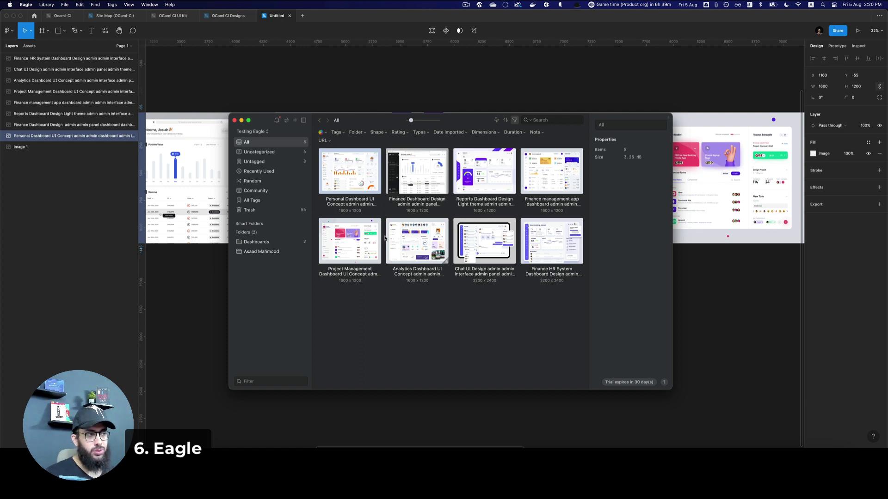
{"action": "key", "text": "super+Tab"}
{"action": "scroll", "coordinate": [386, 239], "scroll_direction": "down", "scroll_amount": 5}
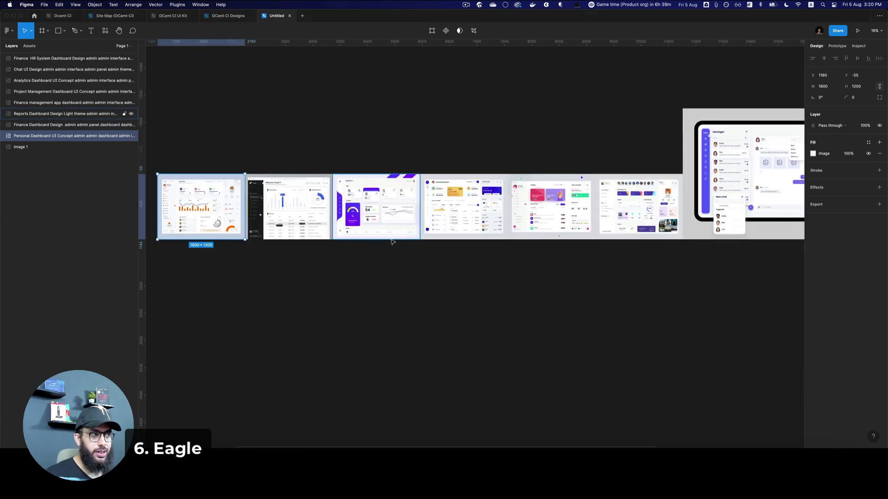
{"action": "scroll", "coordinate": [683, 192], "scroll_direction": "right", "scroll_amount": 2}
{"action": "left_click", "coordinate": [684, 192]}
{"action": "scroll", "coordinate": [666, 199], "scroll_direction": "down", "scroll_amount": 5}
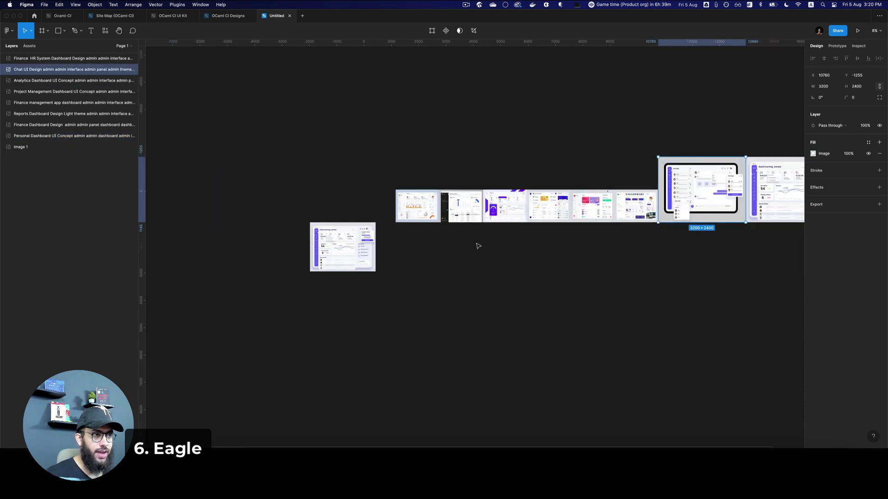
{"action": "left_click", "coordinate": [369, 250], "text": "shift"}
{"action": "key", "text": "Delete"}
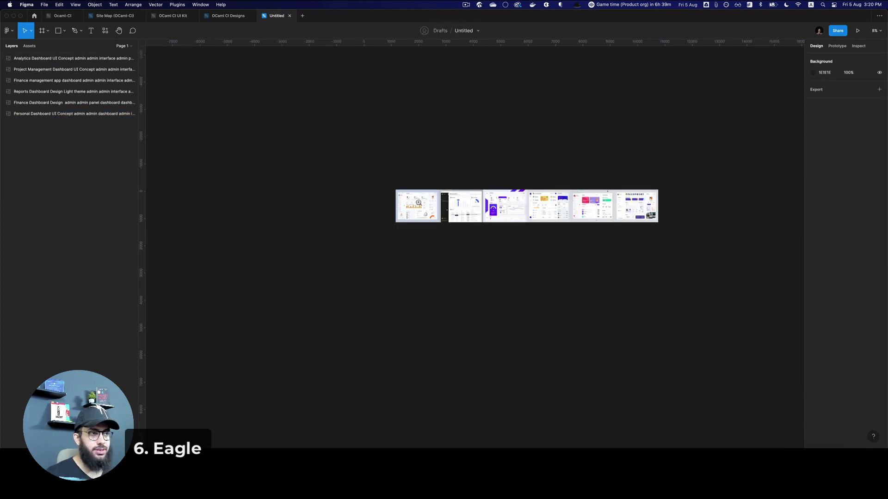
Step: Fit the six remaining shots in view and return to Chrome's Dribbble dashboard results
{"action": "key", "text": "shift+1"}
{"action": "scroll", "coordinate": [617, 241], "scroll_direction": "up", "scroll_amount": 3}
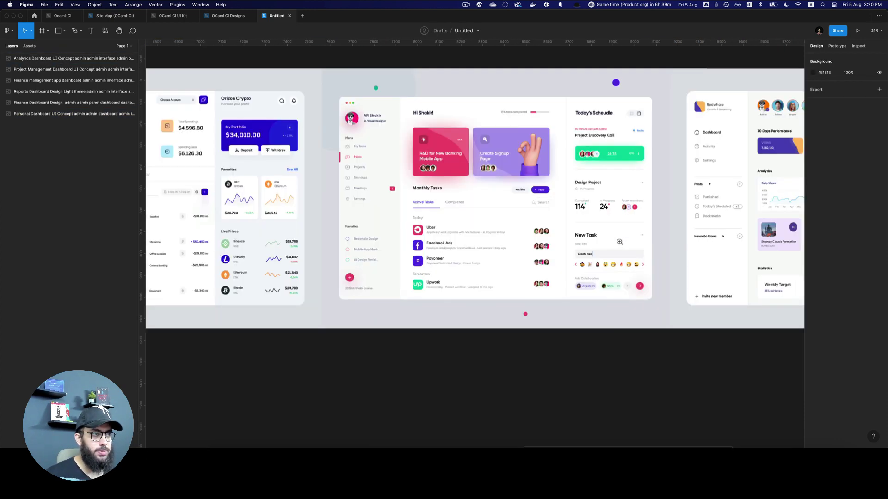
{"action": "scroll", "coordinate": [619, 243], "scroll_direction": "left", "scroll_amount": 10}
{"action": "key", "text": "super+Tab"}
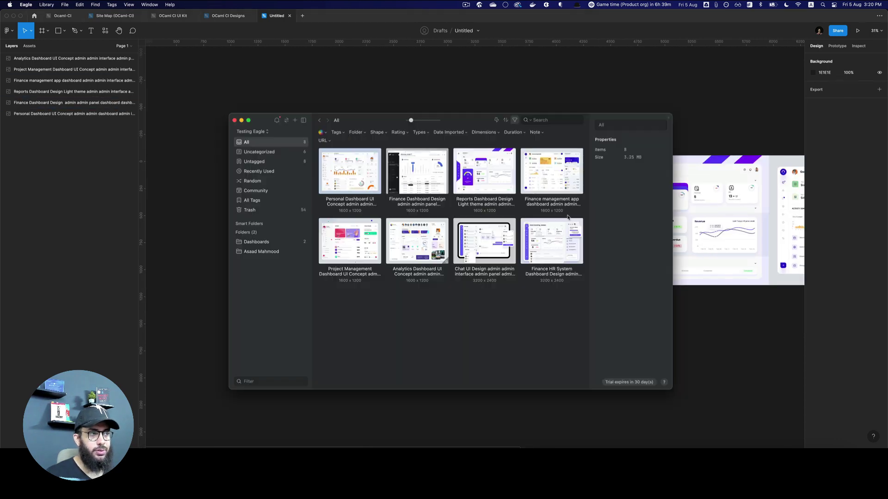
{"action": "key", "text": "super+Tab"}
{"action": "key", "text": "super+Tab"}
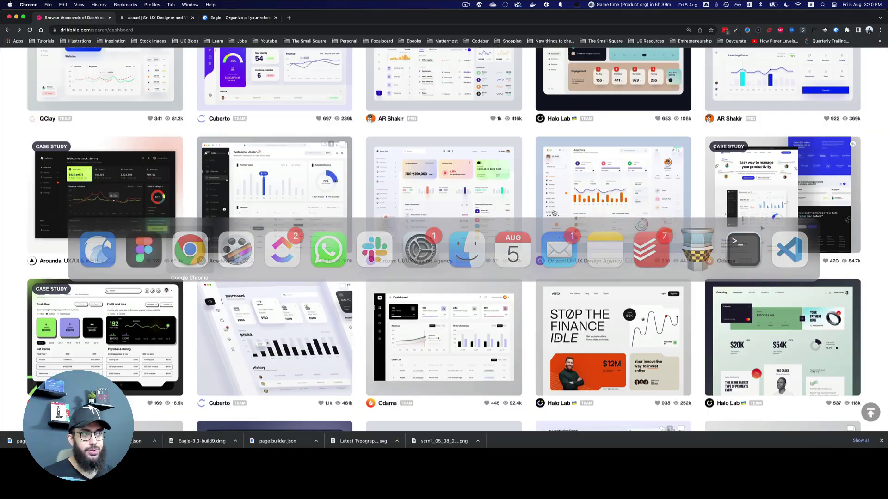